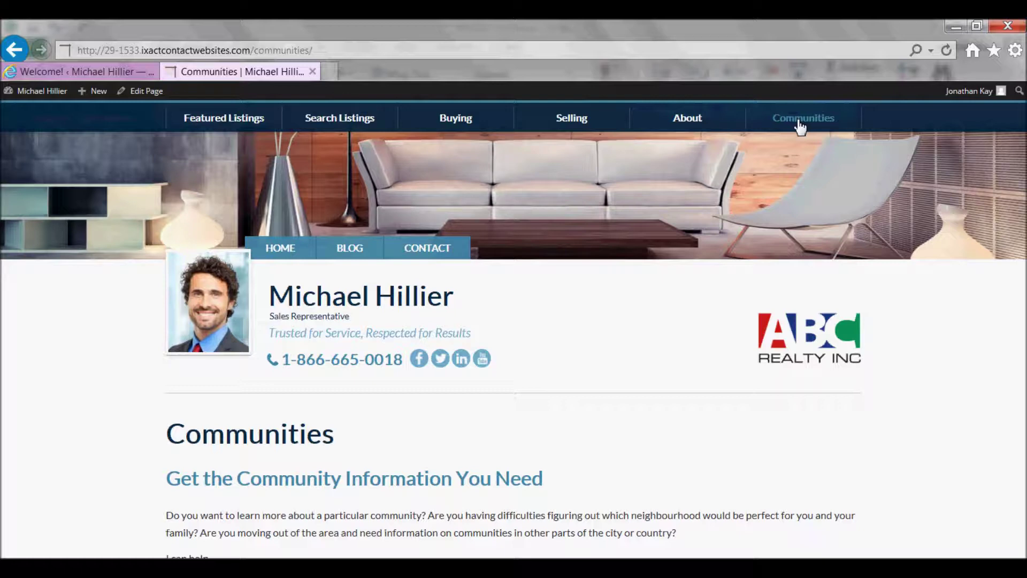
Add a Placerville community page under IDX Setup > Community Pages and save it.
{"action": "left_click", "coordinate": [46, 71]}
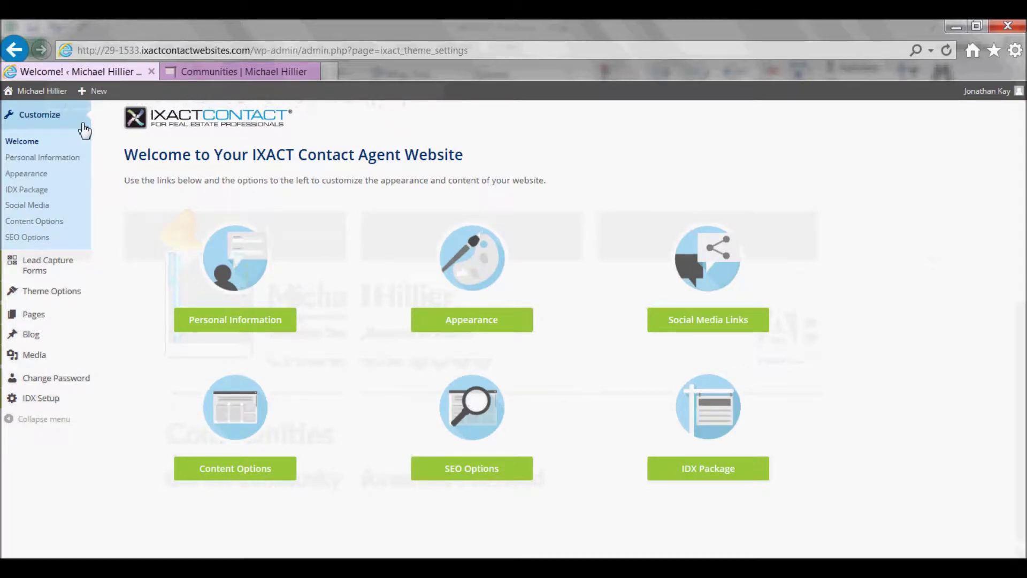
{"action": "mouse_move", "coordinate": [52, 410]}
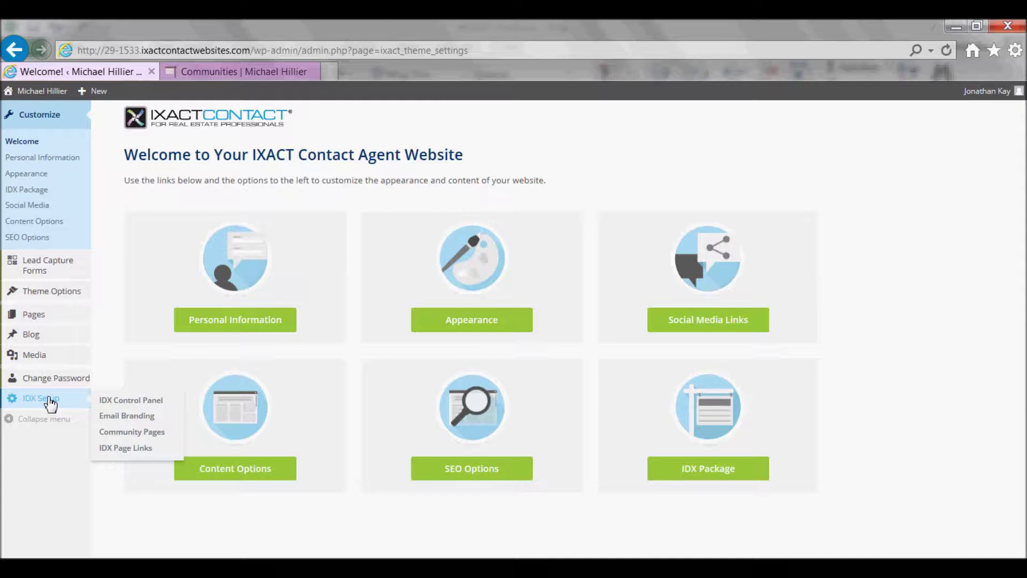
{"action": "left_click", "coordinate": [139, 435]}
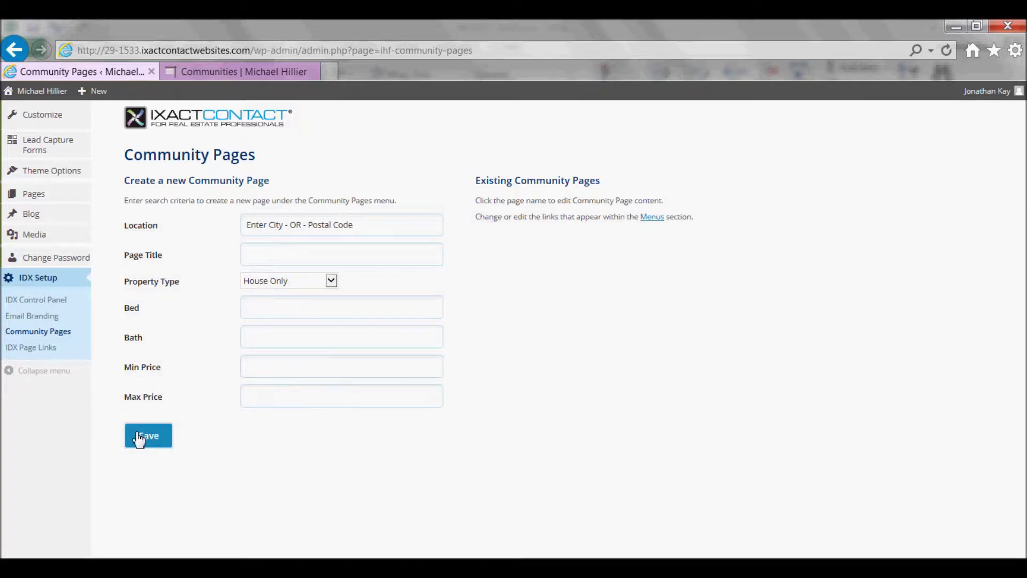
{"action": "left_click", "coordinate": [346, 229]}
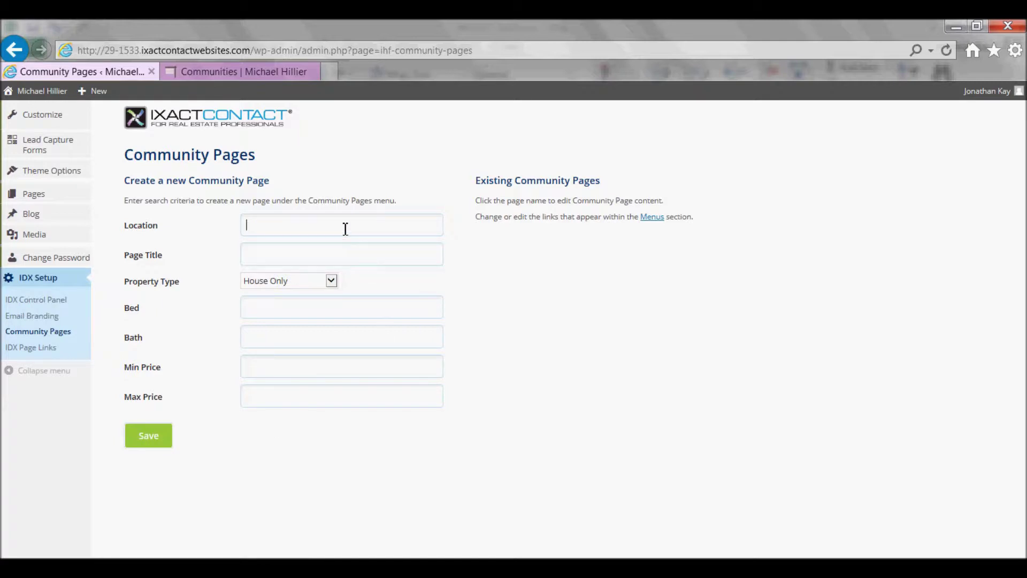
{"action": "type", "text": "Plac"}
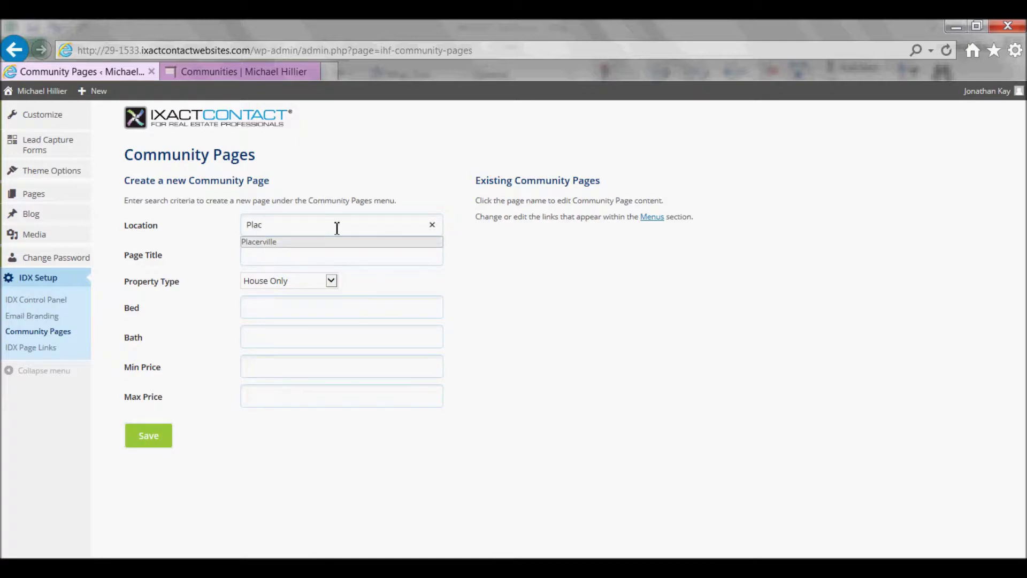
{"action": "left_click", "coordinate": [277, 242]}
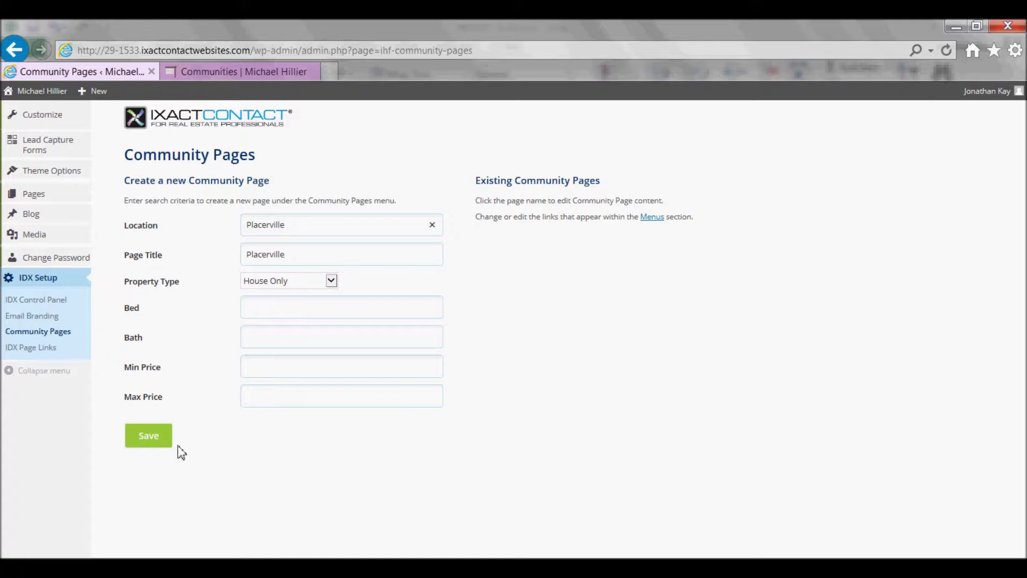
{"action": "left_click", "coordinate": [159, 440]}
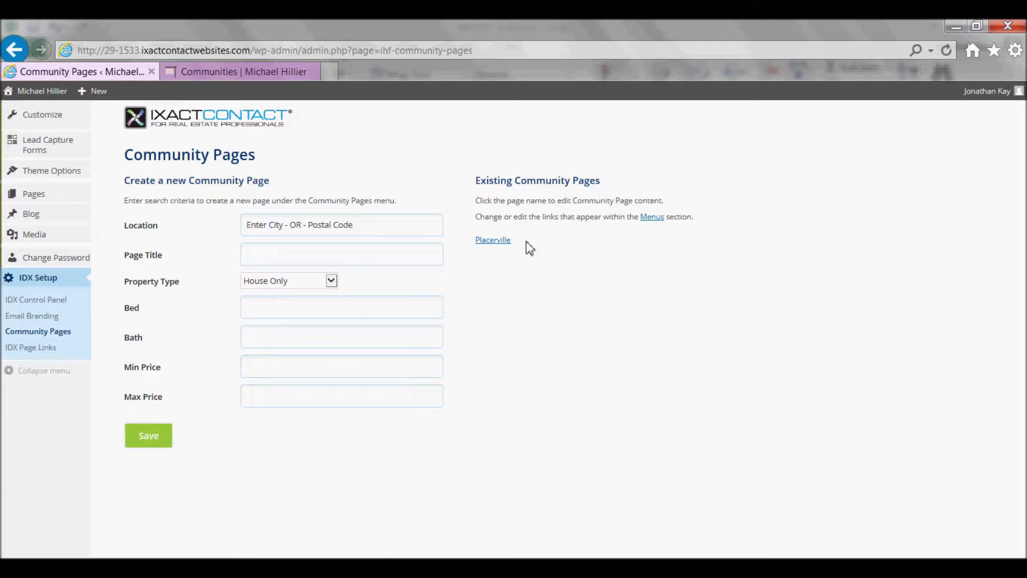
Add the intro line 'Placerville is a great place to live!' above the Placerville page's search shortcode.
{"action": "left_click", "coordinate": [493, 240]}
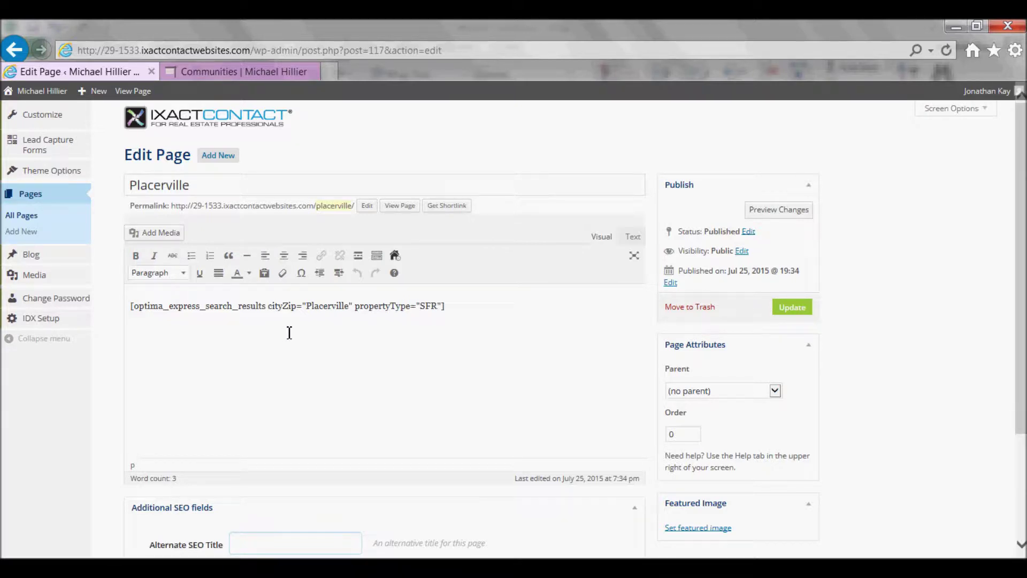
{"action": "left_click", "coordinate": [132, 306]}
{"action": "left_click", "coordinate": [132, 306]}
{"action": "key", "text": "Return"}
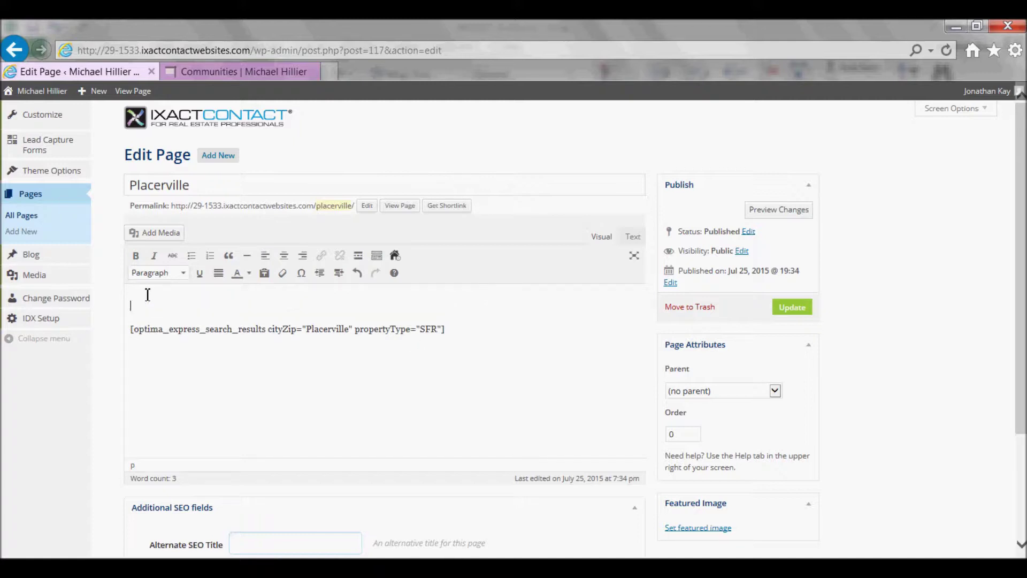
{"action": "type", "text": "Placerville is "}
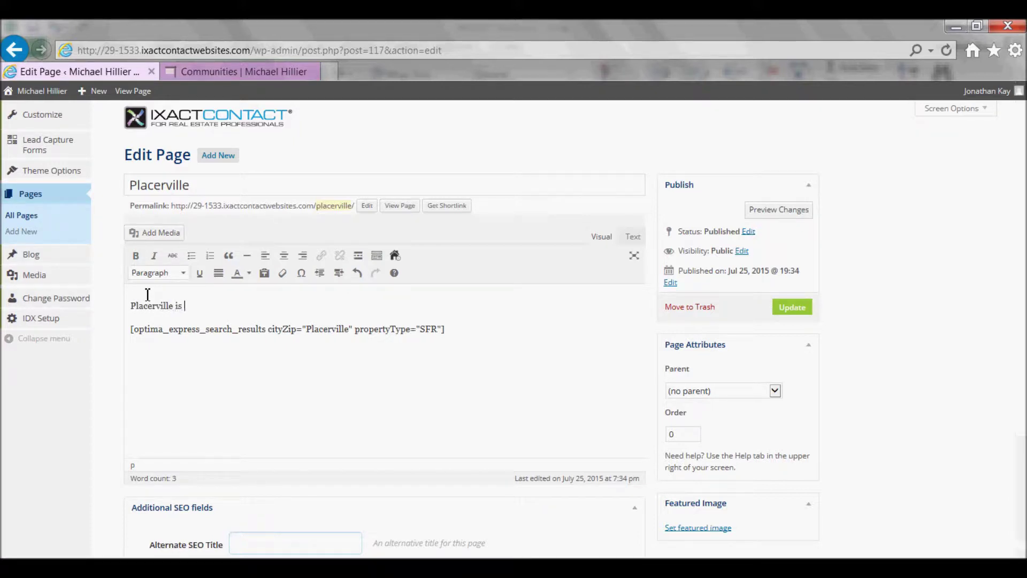
{"action": "type", "text": "a great place to live"}
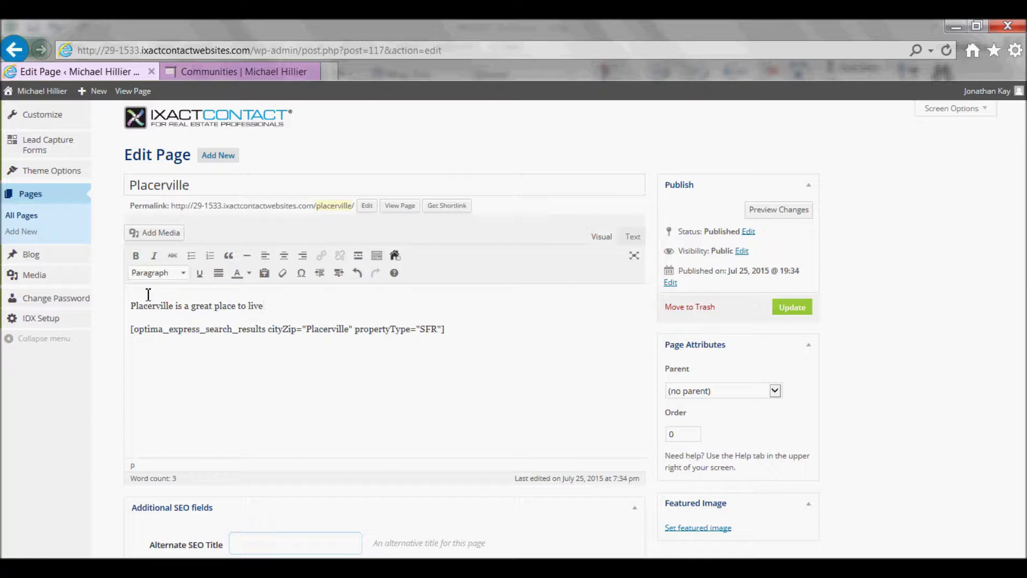
{"action": "type", "text": "!"}
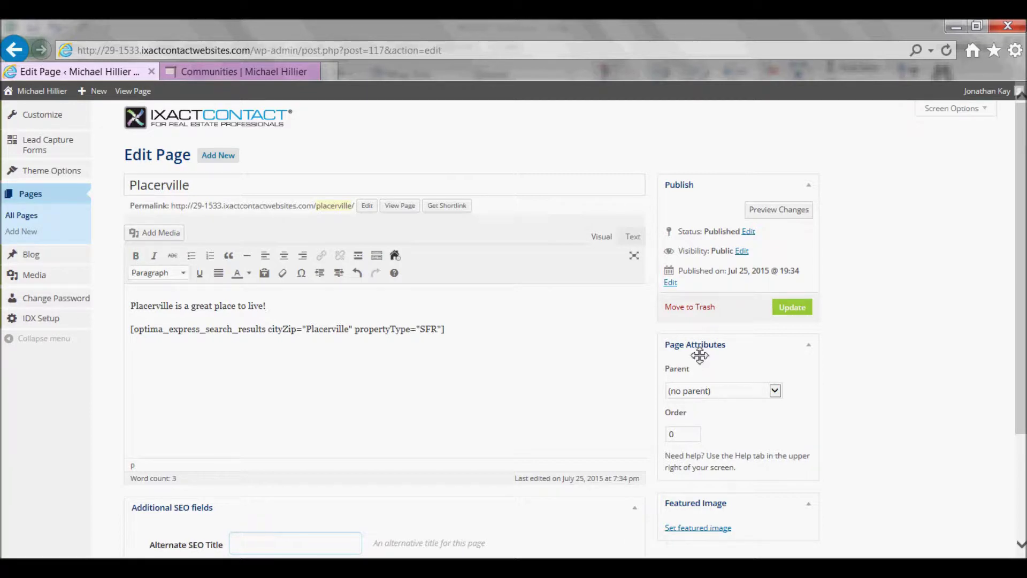
Set the Placerville page's parent to Communities.
{"action": "left_click", "coordinate": [776, 391]}
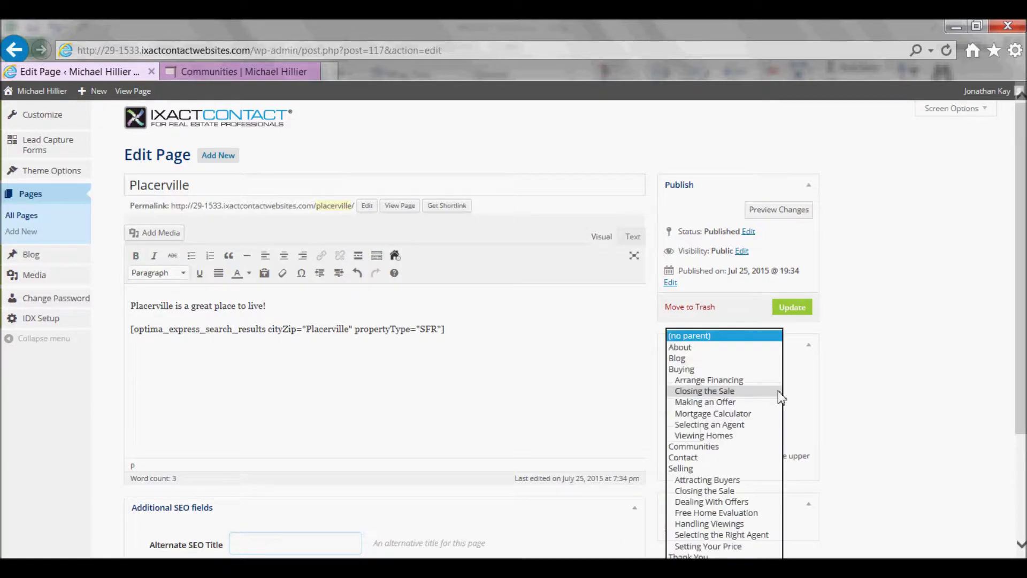
{"action": "left_click", "coordinate": [716, 448]}
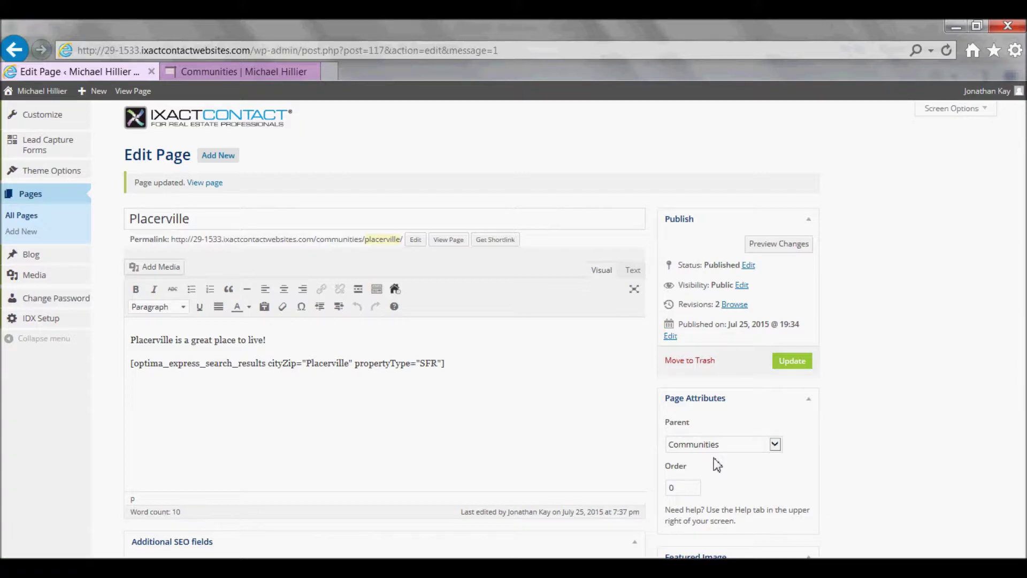
{"action": "scroll", "coordinate": [931, 498], "scroll_direction": "down", "scroll_amount": 3}
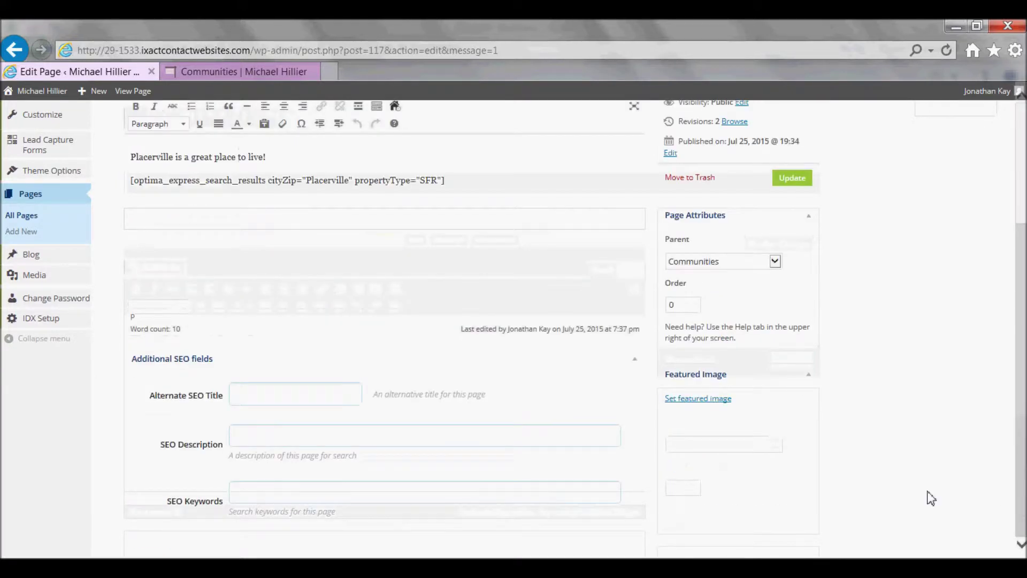
Upload Placerville.jpg from C:\Data\IXACT\Websites\Testing and make it the page's featured image.
{"action": "left_click", "coordinate": [697, 399]}
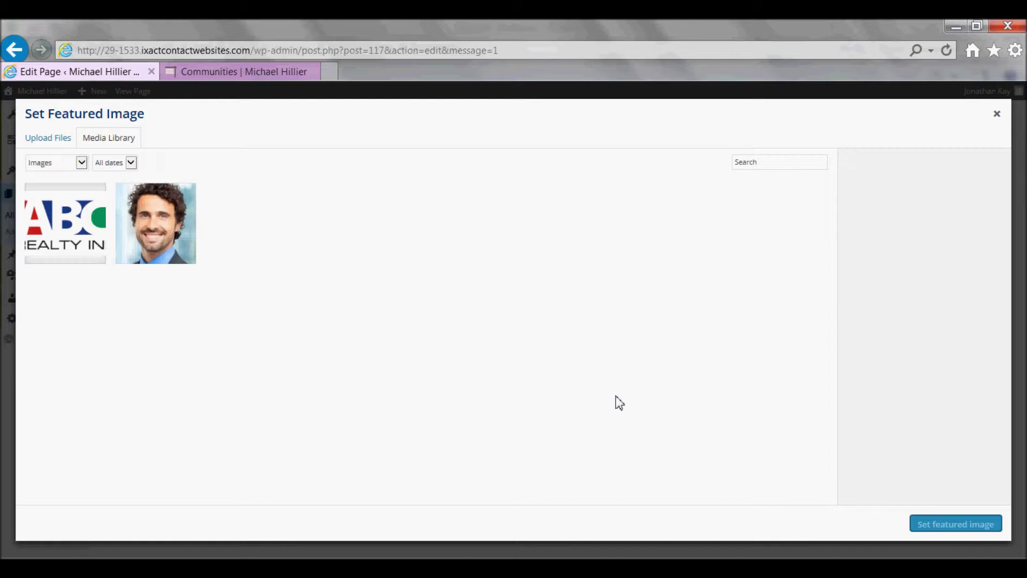
{"action": "left_click", "coordinate": [48, 142]}
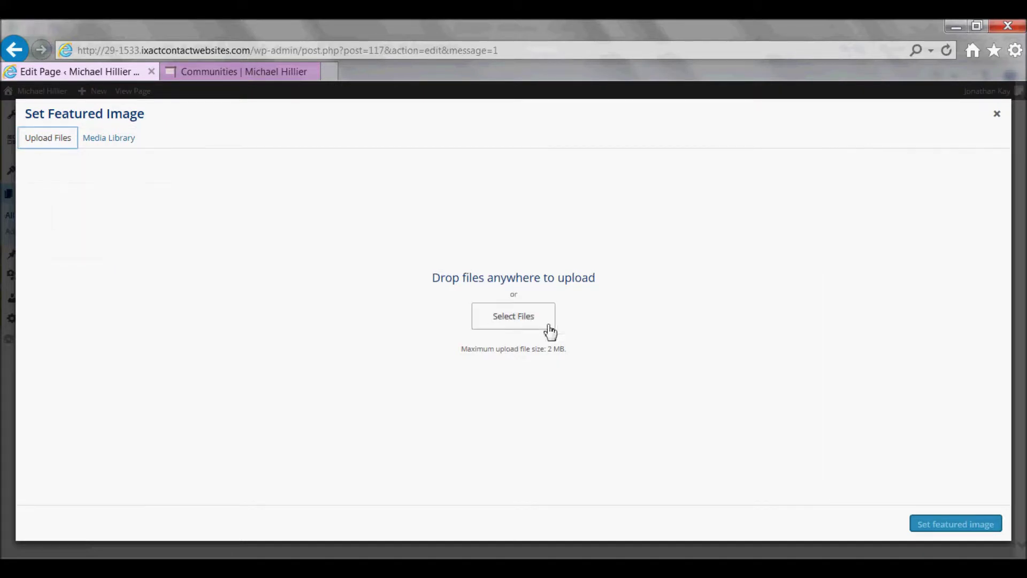
{"action": "left_click", "coordinate": [523, 323]}
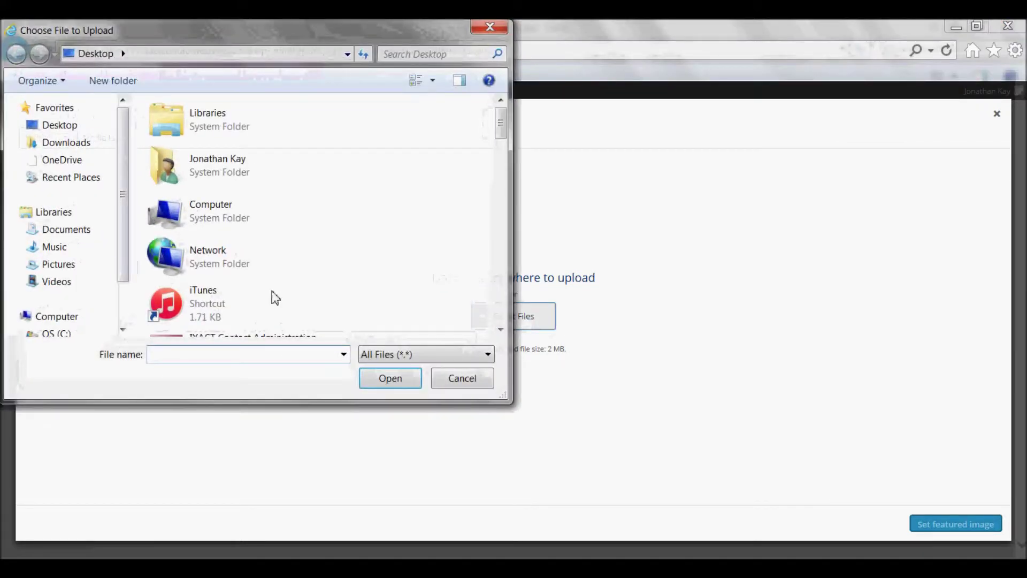
{"action": "left_click", "coordinate": [68, 334]}
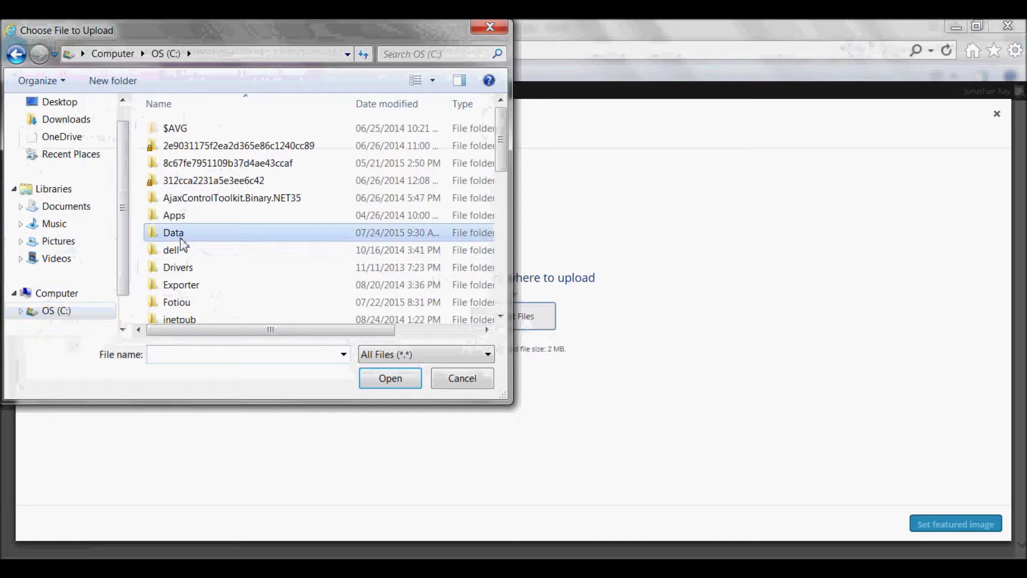
{"action": "double_click", "coordinate": [182, 234]}
{"action": "double_click", "coordinate": [179, 130]}
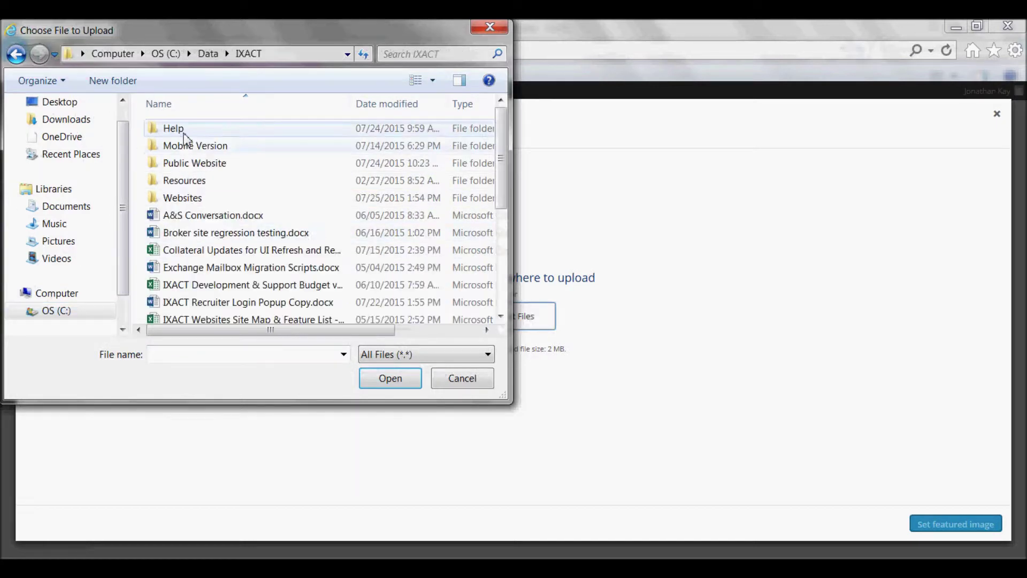
{"action": "double_click", "coordinate": [186, 198]}
{"action": "left_click", "coordinate": [185, 198]}
{"action": "double_click", "coordinate": [186, 198]}
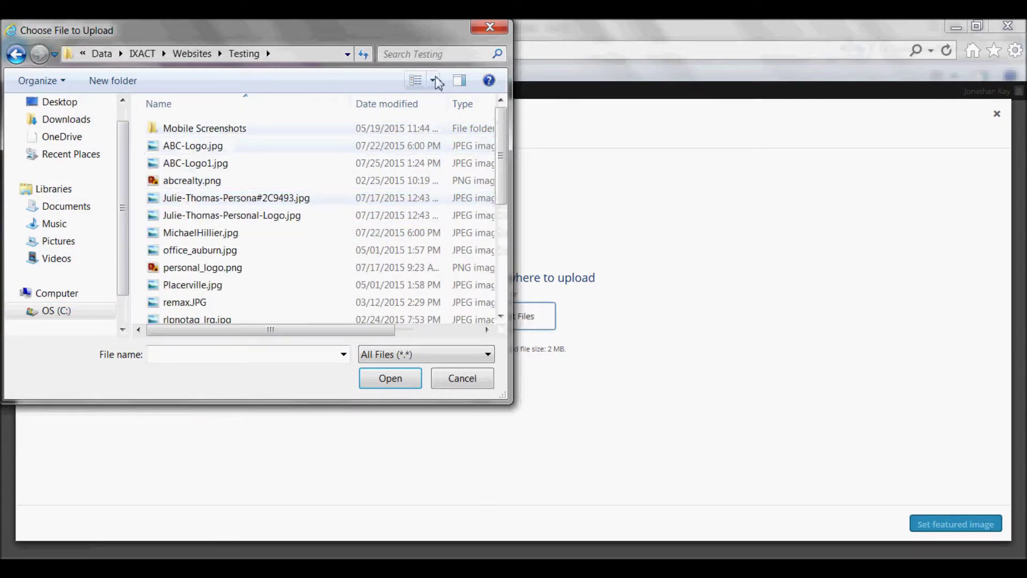
{"action": "left_click", "coordinate": [180, 287]}
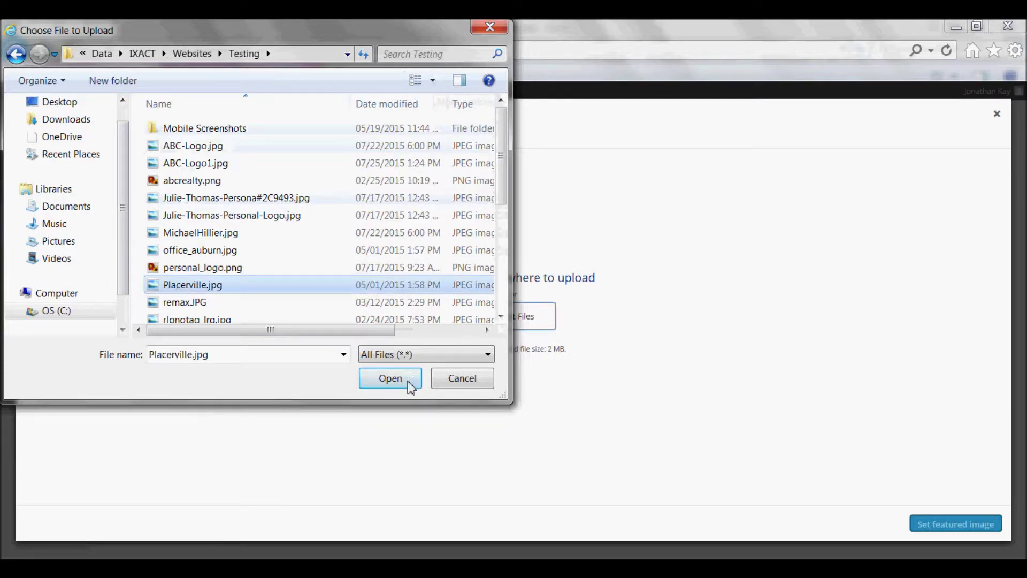
{"action": "left_click", "coordinate": [389, 378]}
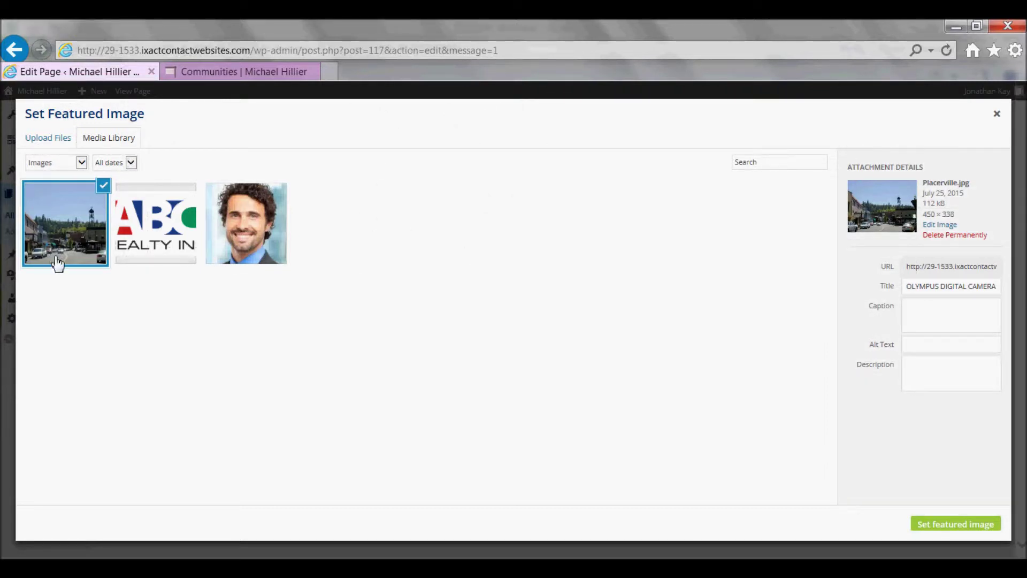
{"action": "left_click", "coordinate": [957, 525]}
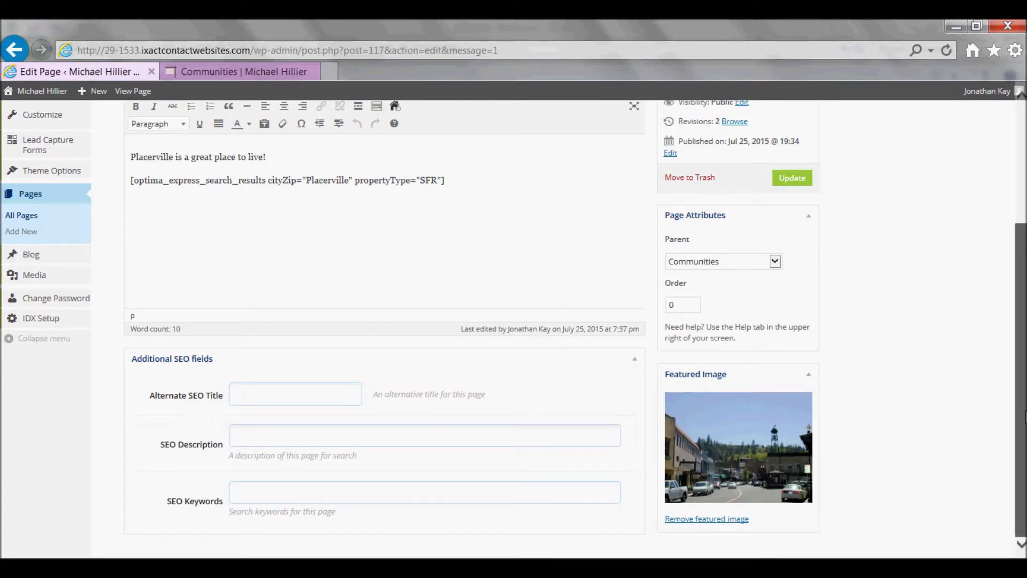
Review the Placerville preview's intro, map and listings, then return to the page's edit screen.
{"action": "scroll", "coordinate": [963, 287], "scroll_direction": "up", "scroll_amount": 4}
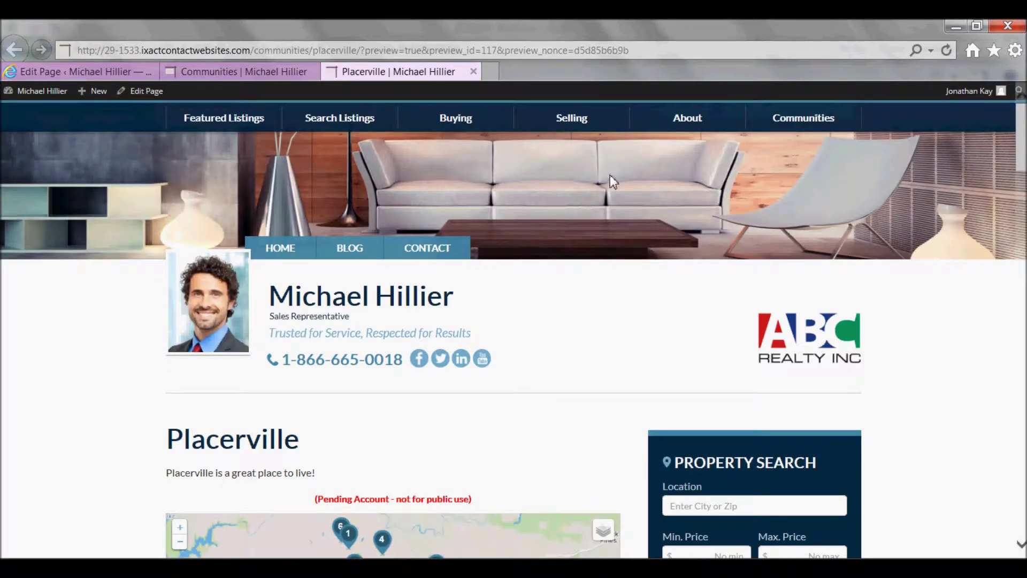
{"action": "scroll", "coordinate": [375, 267], "scroll_direction": "down", "scroll_amount": 4}
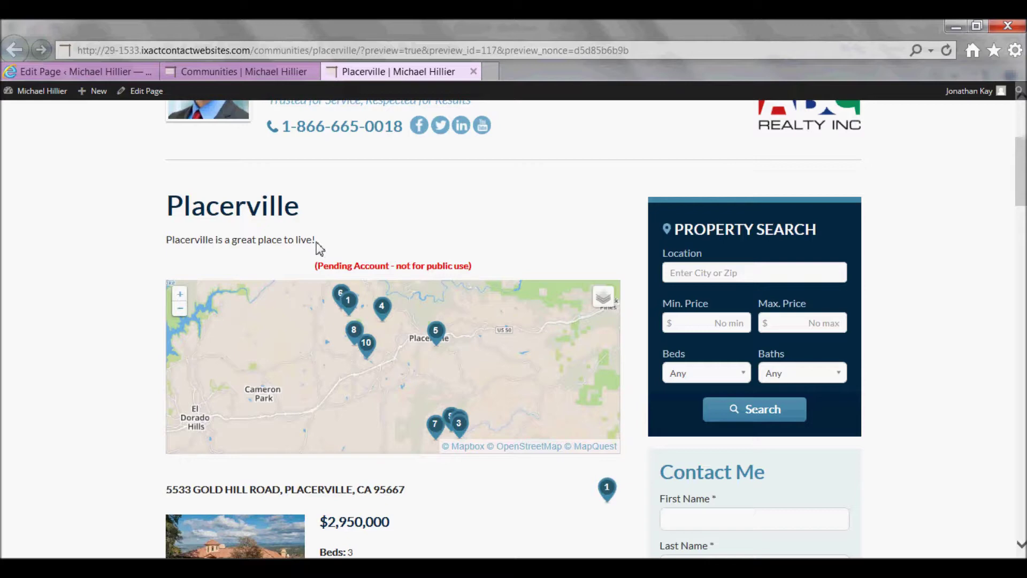
{"action": "scroll", "coordinate": [1022, 213], "scroll_direction": "down", "scroll_amount": 4}
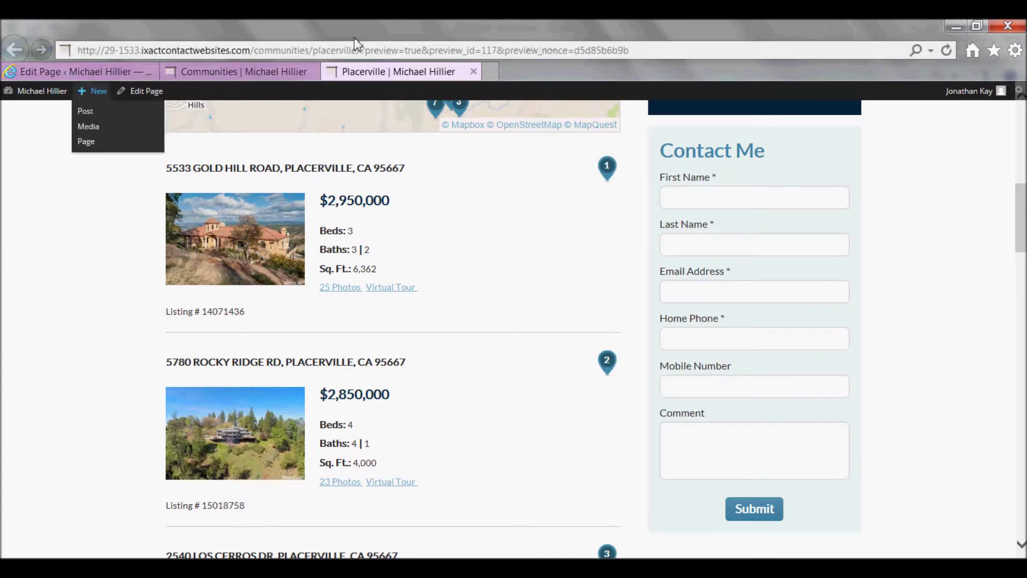
{"action": "left_click", "coordinate": [74, 72]}
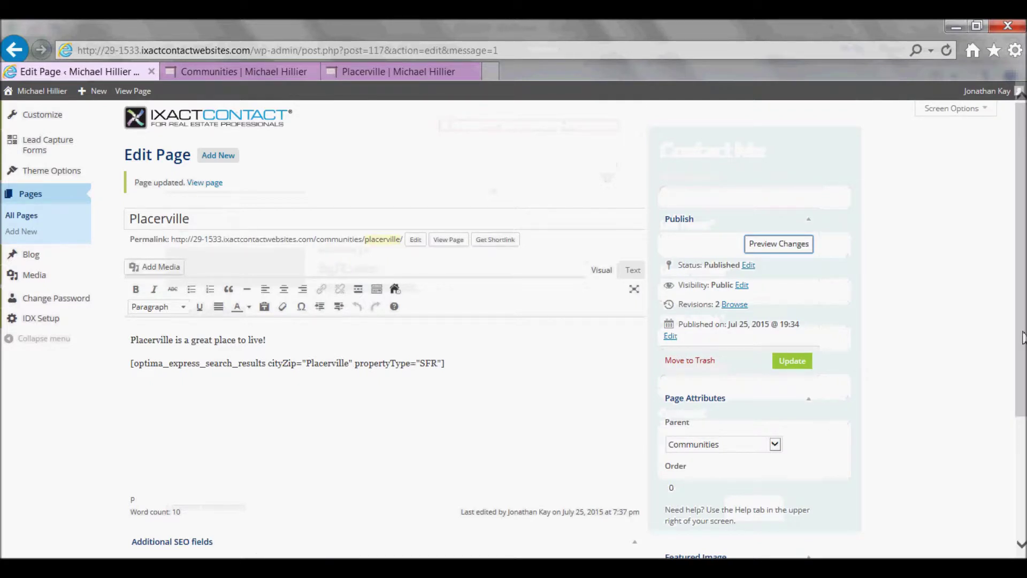
Update the Placerville page and open the live site's Communities page.
{"action": "left_click", "coordinate": [792, 362]}
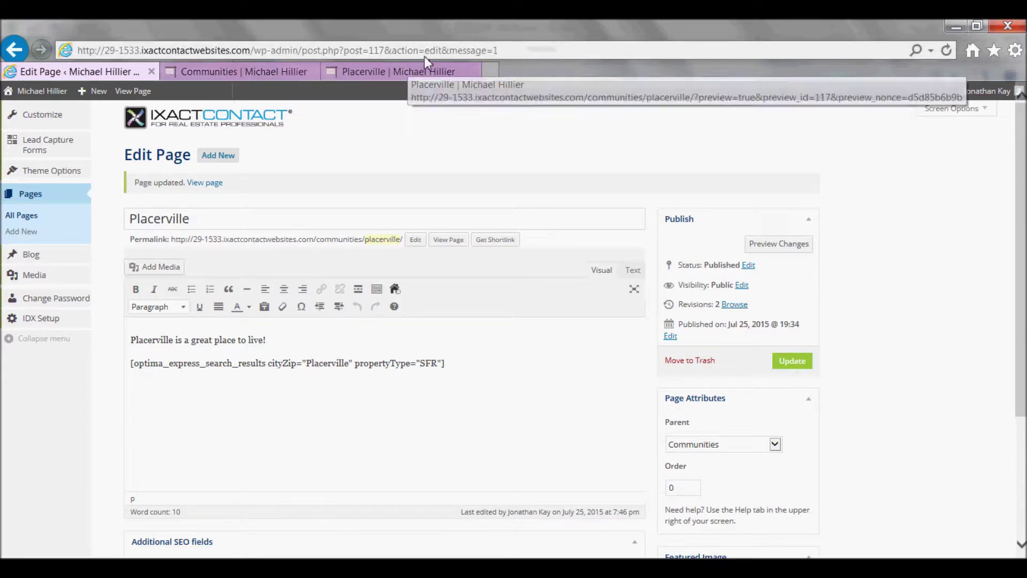
{"action": "left_click", "coordinate": [418, 71]}
{"action": "scroll", "coordinate": [1023, 139], "scroll_direction": "up", "scroll_amount": 3}
{"action": "scroll", "coordinate": [1023, 138], "scroll_direction": "up", "scroll_amount": 6}
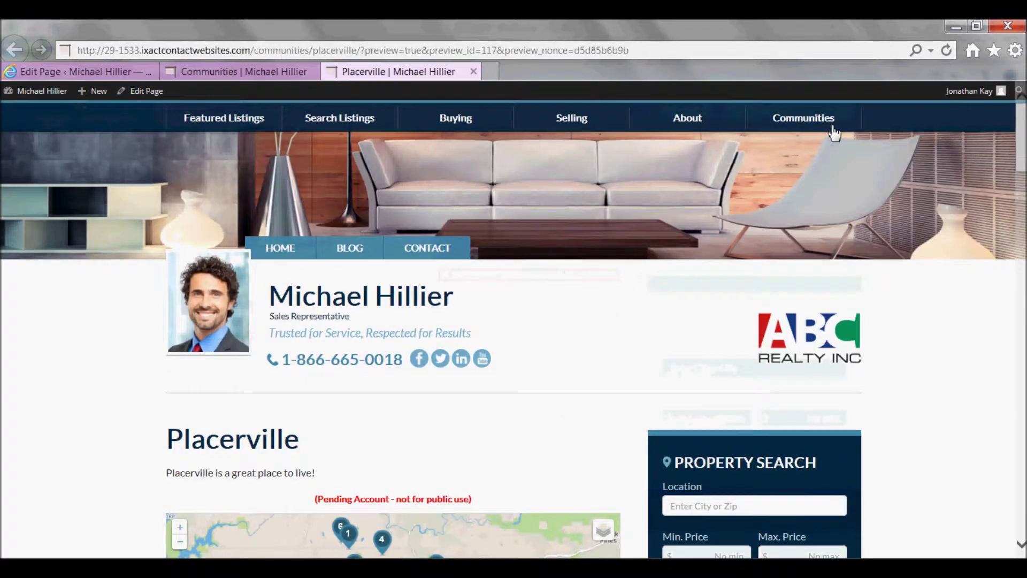
{"action": "left_click", "coordinate": [823, 127]}
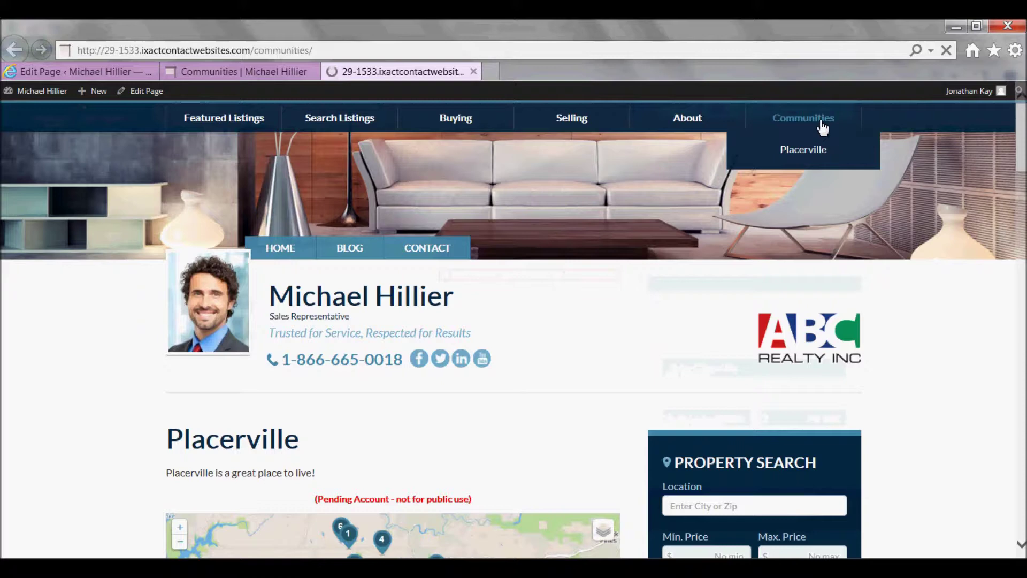
{"action": "left_click_drag", "start_coordinate": [1024, 281], "coordinate": [1018, 486]}
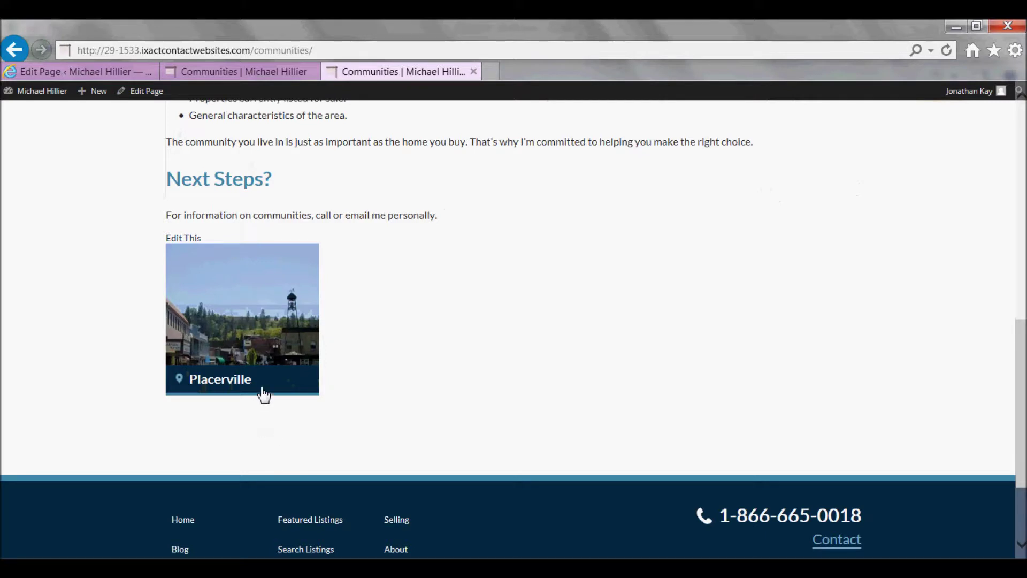
Open Placerville from its Communities tile, then go back to Communities.
{"action": "left_click", "coordinate": [244, 317]}
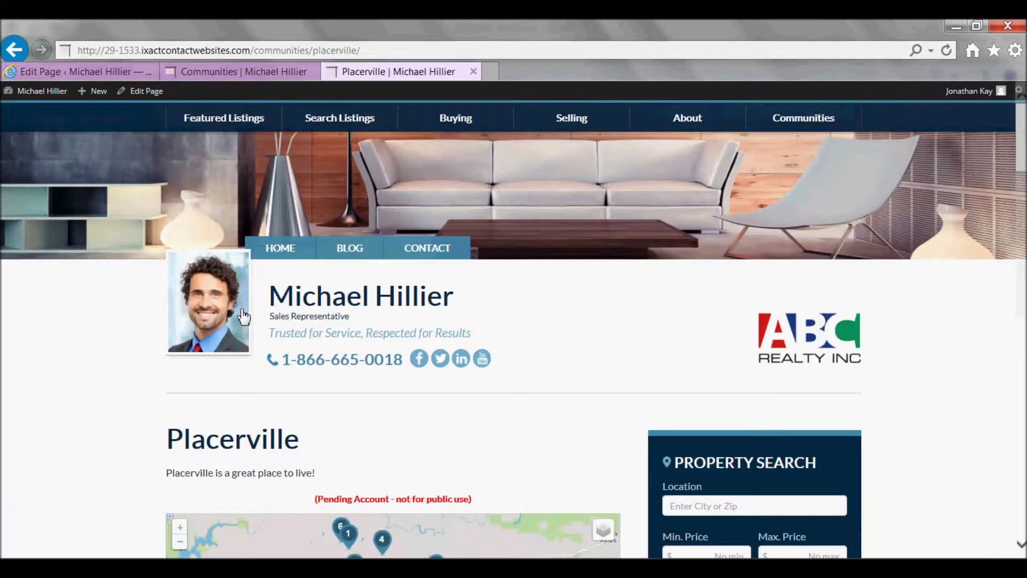
{"action": "left_click_drag", "start_coordinate": [1022, 123], "coordinate": [1023, 185]}
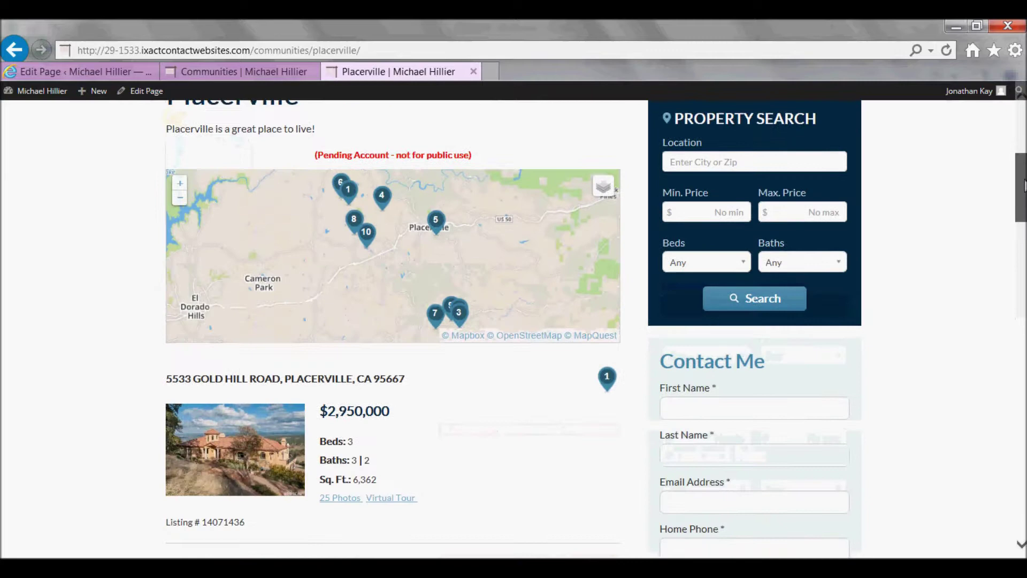
{"action": "scroll", "coordinate": [1024, 185], "scroll_direction": "down", "scroll_amount": 7}
{"action": "scroll", "coordinate": [424, 171], "scroll_direction": "up", "scroll_amount": 12}
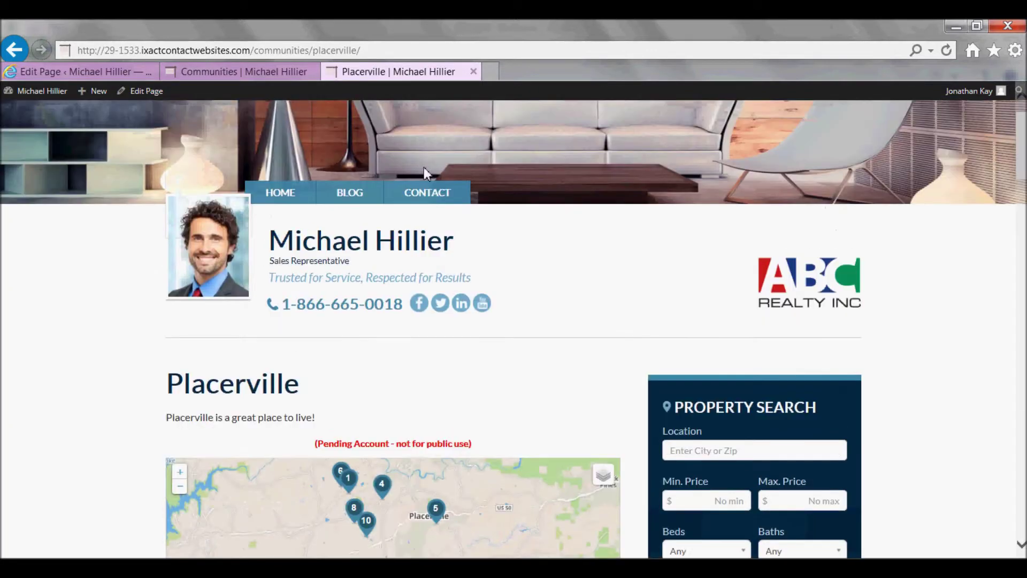
{"action": "left_click", "coordinate": [21, 56]}
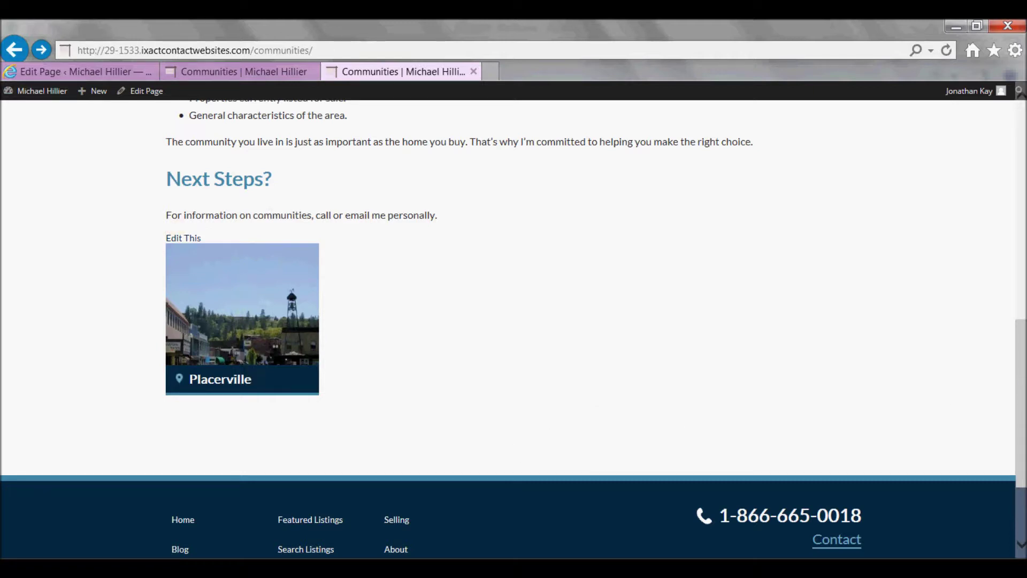
Open Placerville from the Communities menu.
{"action": "left_click_drag", "start_coordinate": [1020, 449], "coordinate": [1021, 193]}
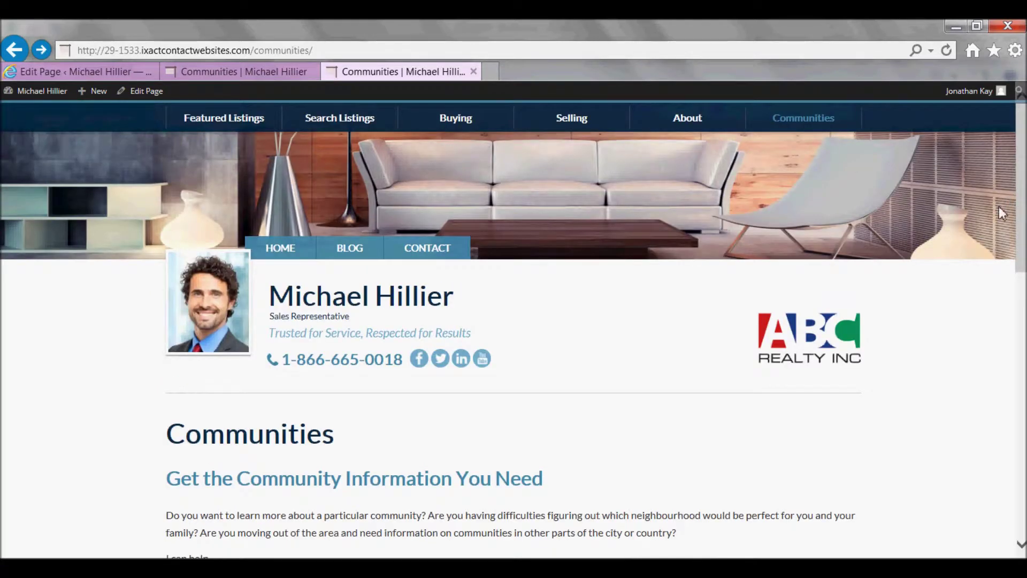
{"action": "mouse_move", "coordinate": [805, 127]}
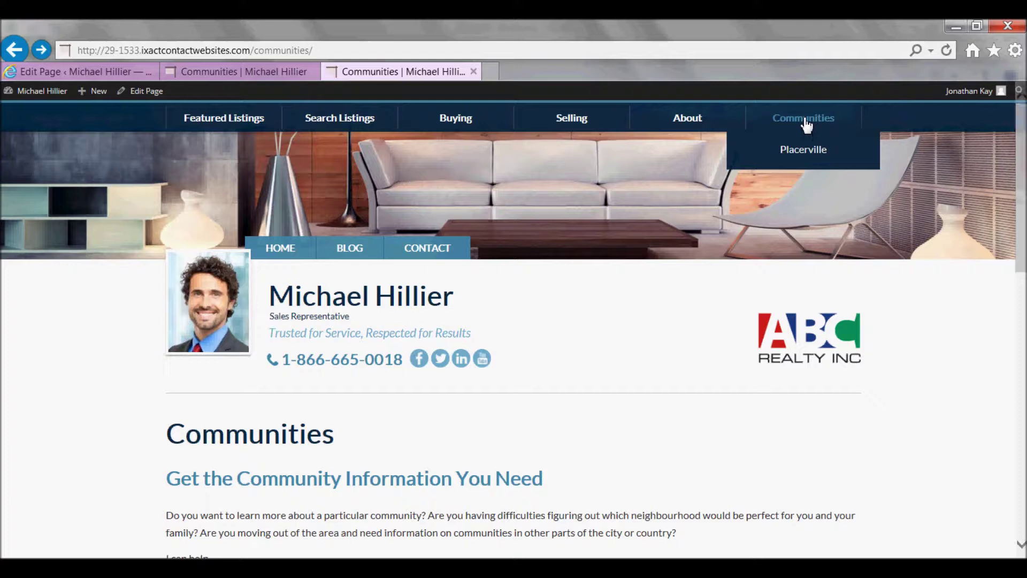
{"action": "left_click", "coordinate": [807, 158]}
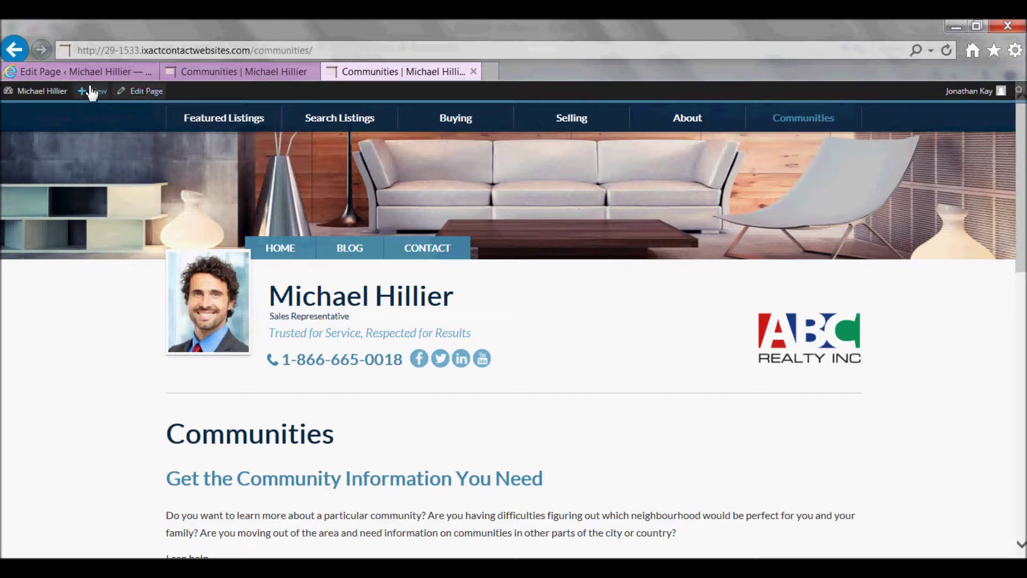
Start a new page titled Auburn.
{"action": "left_click", "coordinate": [79, 68]}
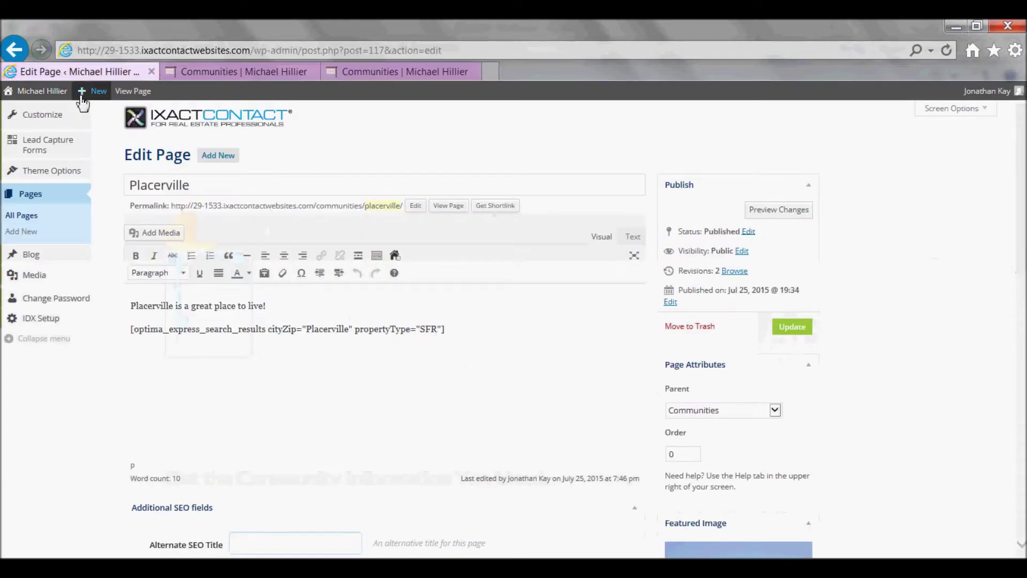
{"action": "left_click", "coordinate": [26, 231]}
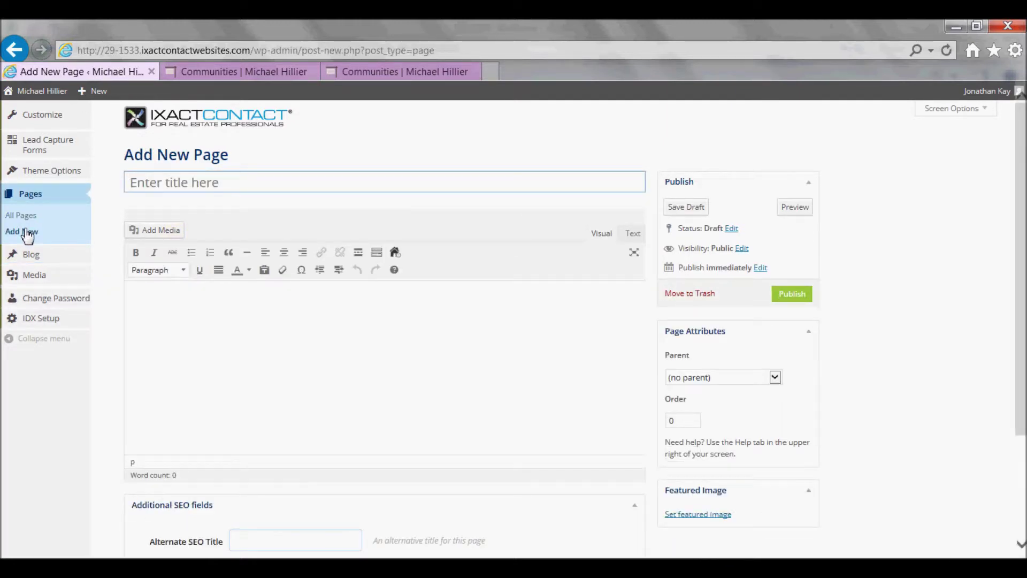
{"action": "left_click", "coordinate": [213, 186]}
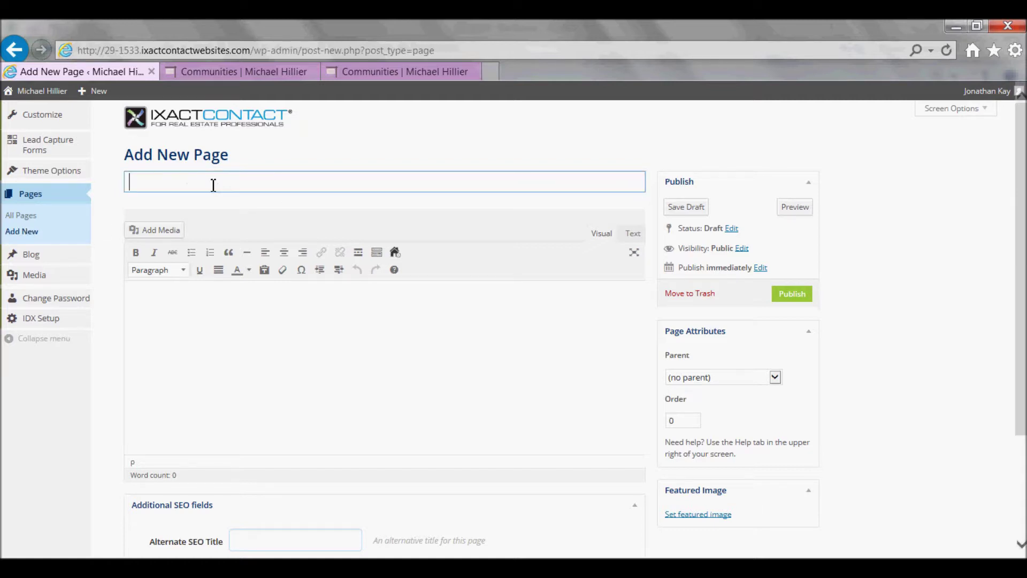
{"action": "type", "text": "Auburn"}
Write the body line 'Auburn has some beautiful properties!'.
{"action": "left_click", "coordinate": [191, 308]}
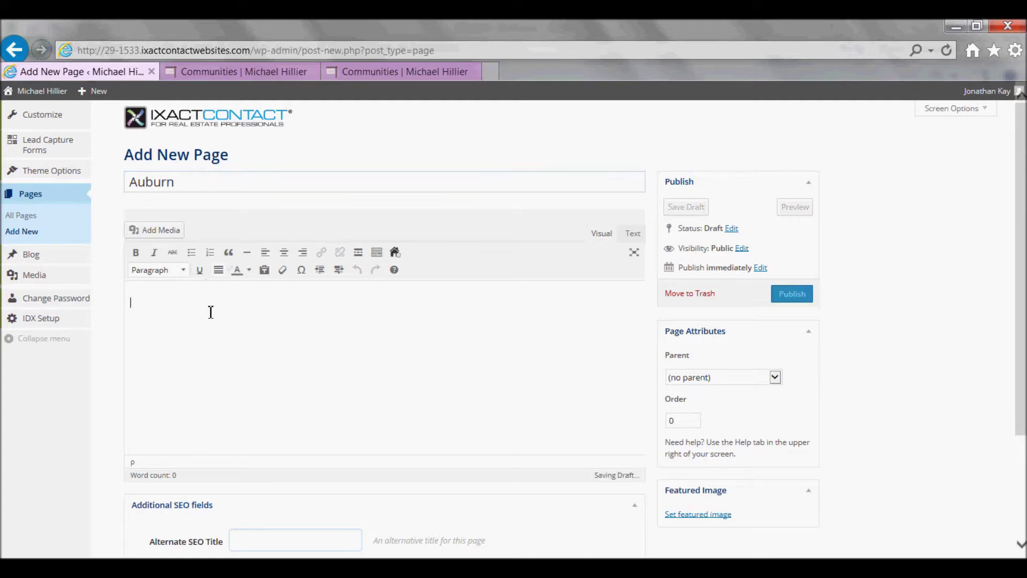
{"action": "type", "text": "Auburn "}
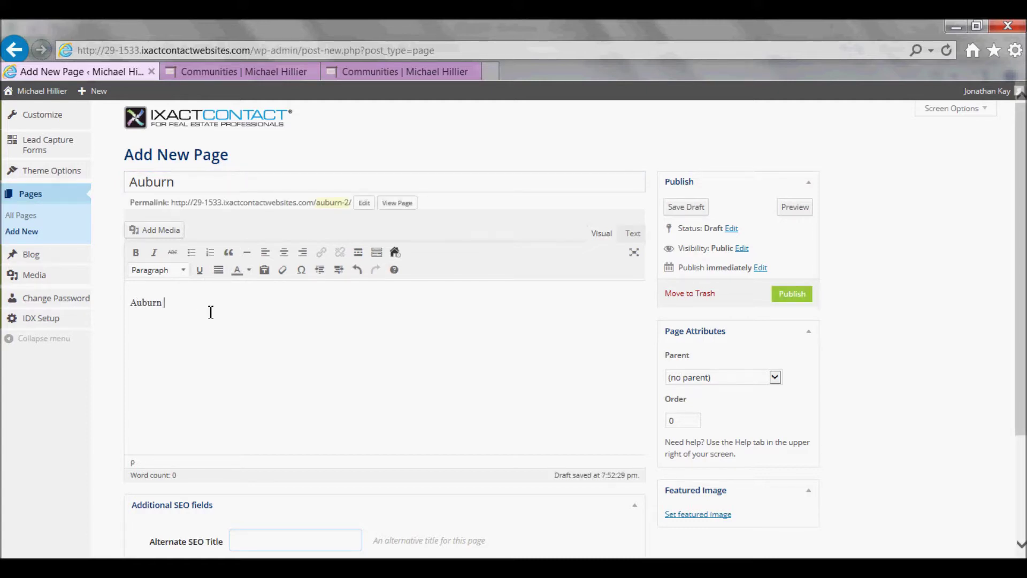
{"action": "type", "text": "has some beautifu8"}
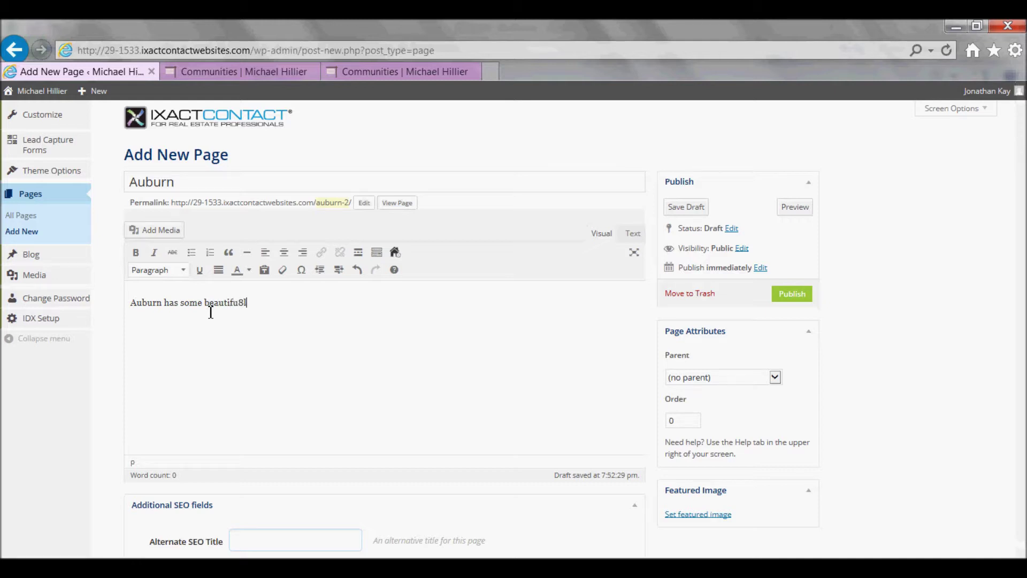
{"action": "key", "text": "BackSpace"}
{"action": "type", "text": "l properties!"}
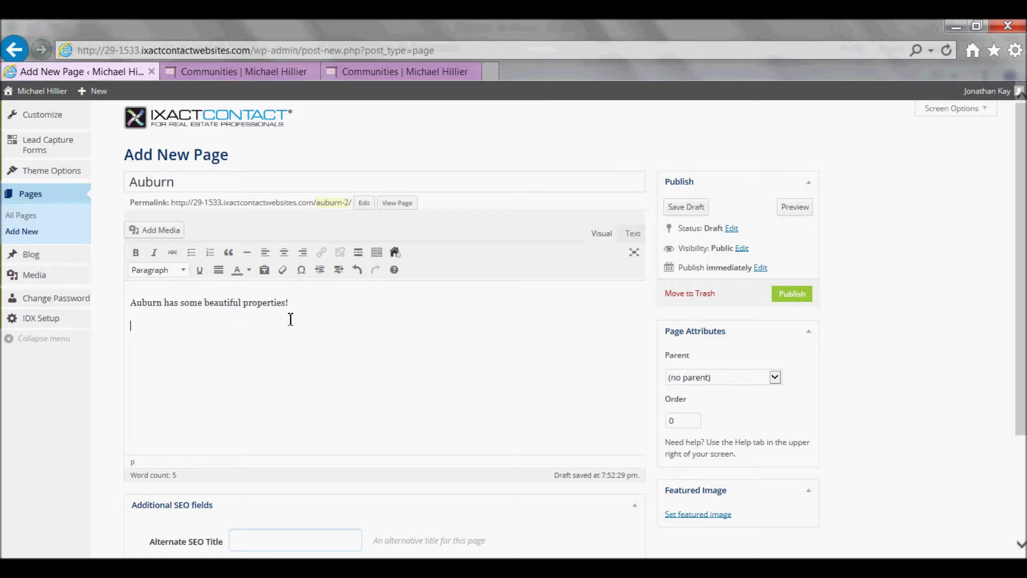
Insert an Auburn Valley saved-search listing gallery with map included and display header set to No.
{"action": "left_click", "coordinate": [395, 254]}
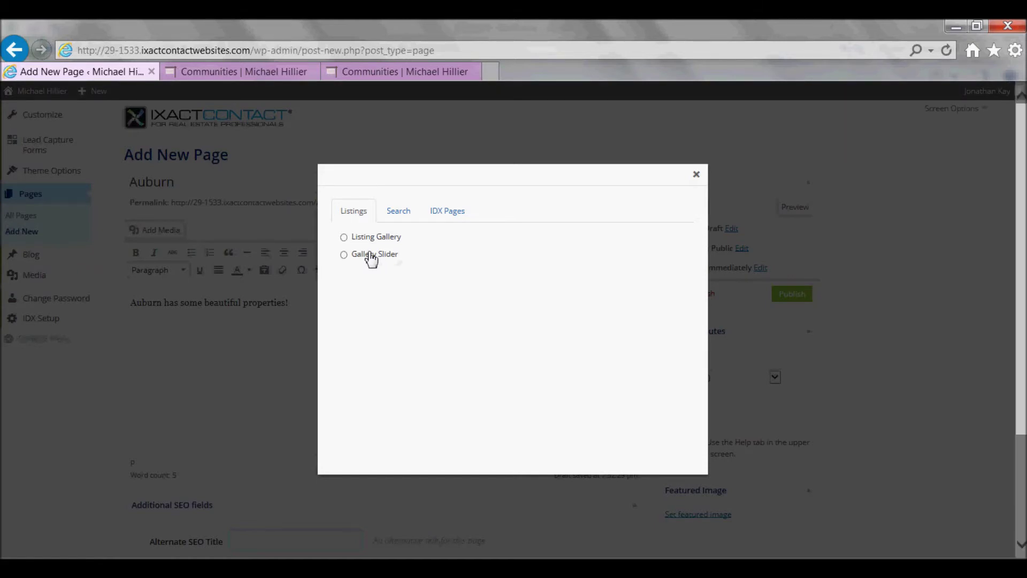
{"action": "left_click", "coordinate": [344, 237]}
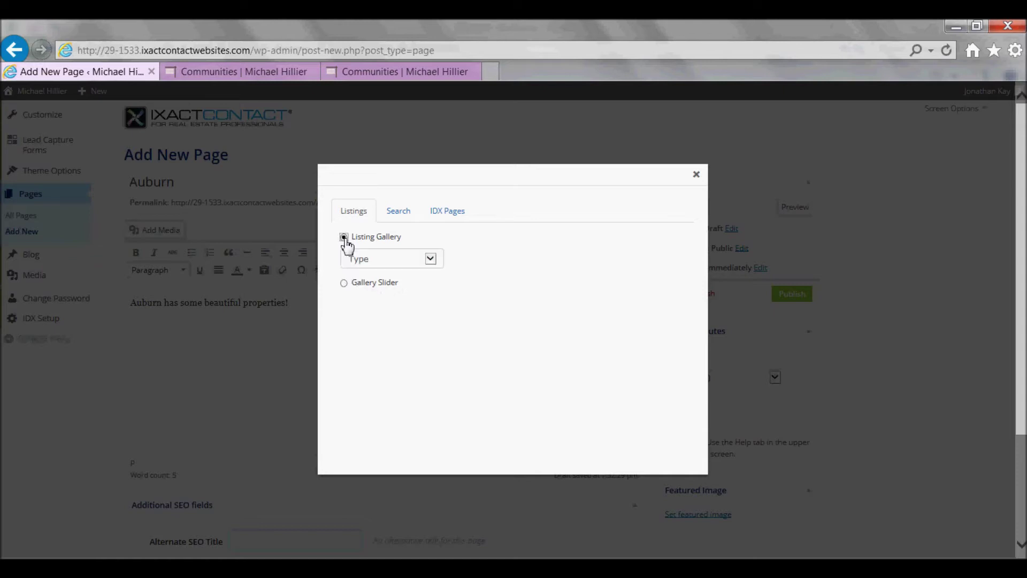
{"action": "left_click", "coordinate": [413, 263]}
{"action": "left_click", "coordinate": [395, 279]}
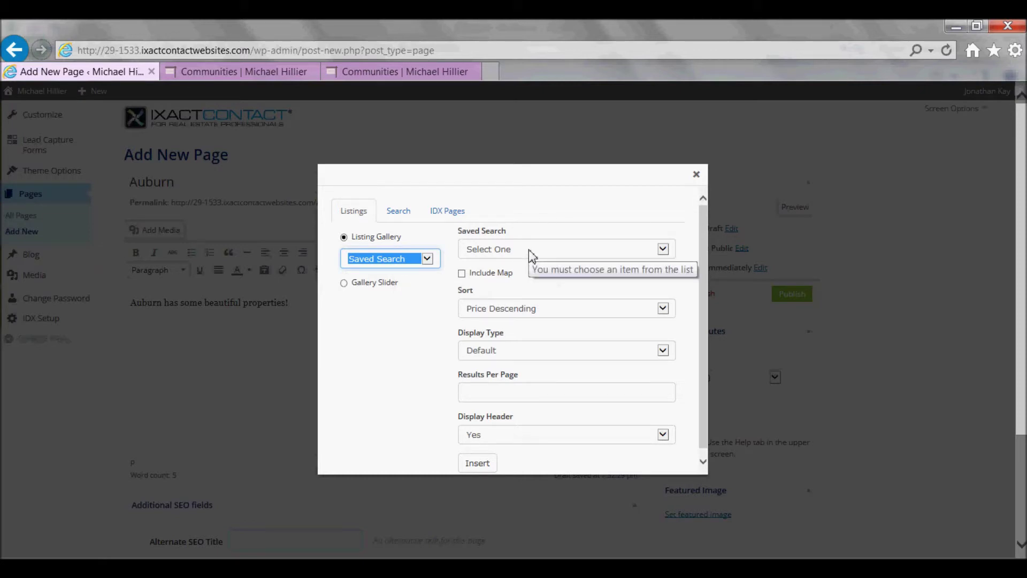
{"action": "left_click", "coordinate": [531, 252]}
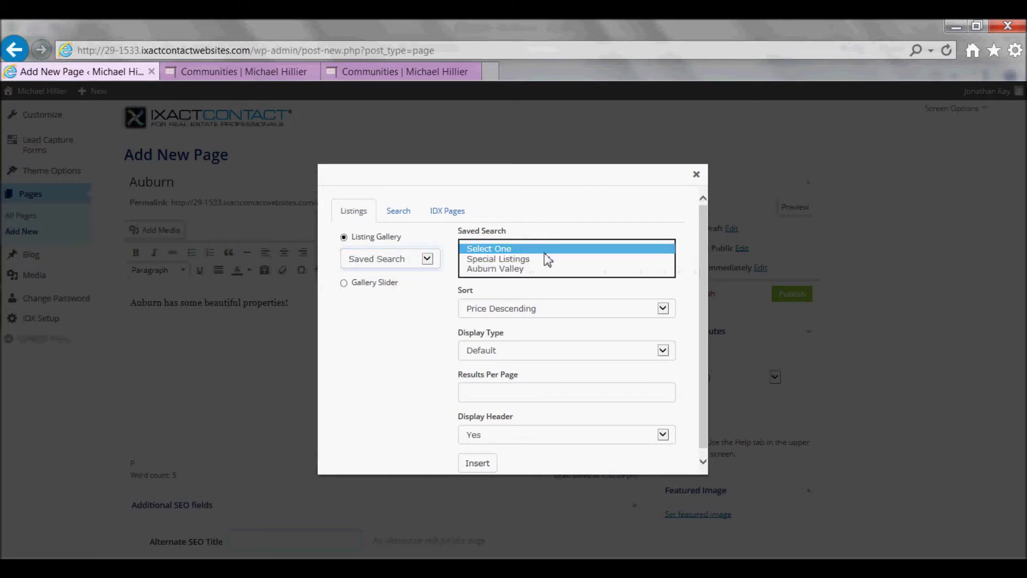
{"action": "left_click", "coordinate": [513, 269]}
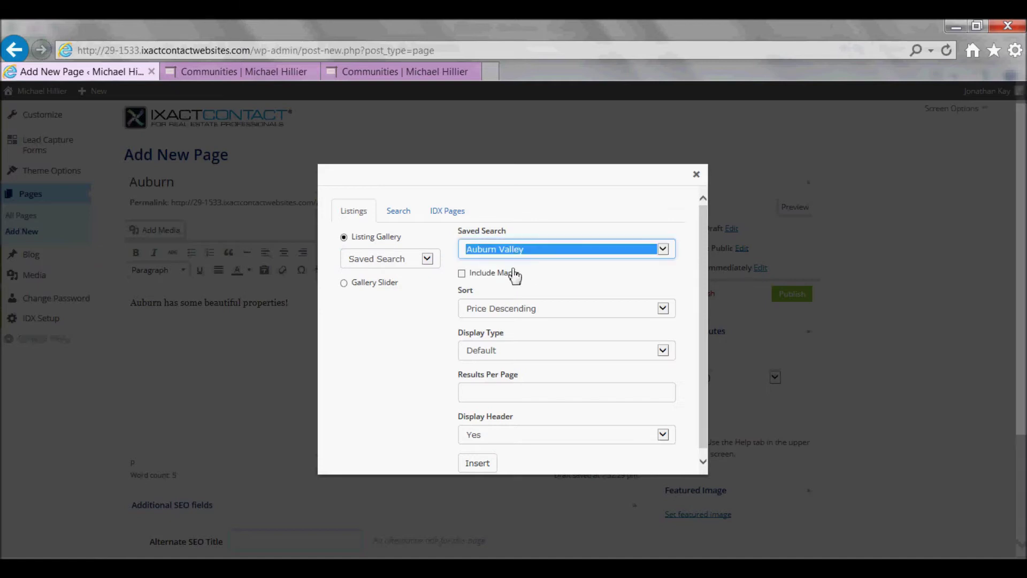
{"action": "left_click", "coordinate": [462, 274]}
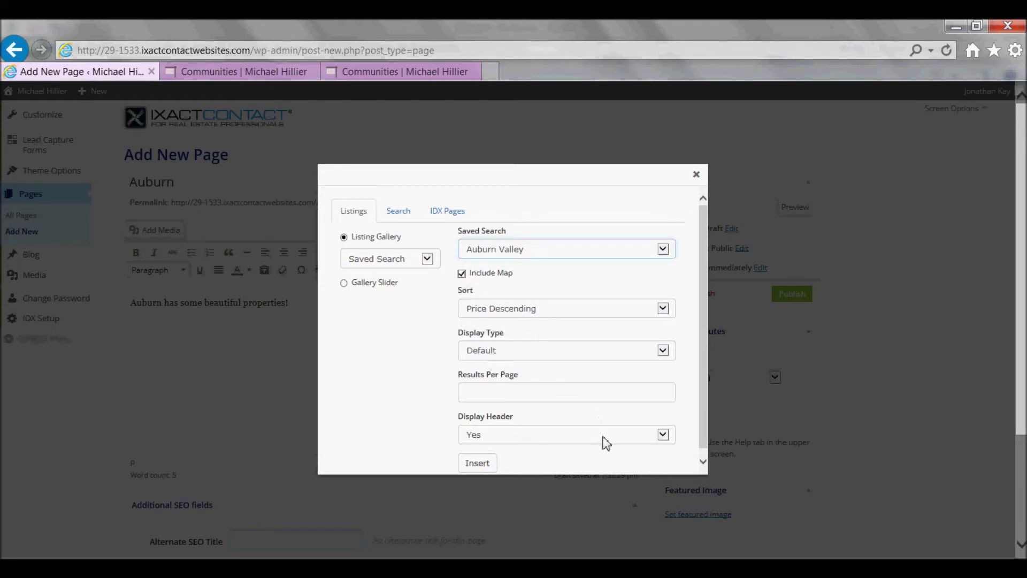
{"action": "left_click", "coordinate": [573, 441]}
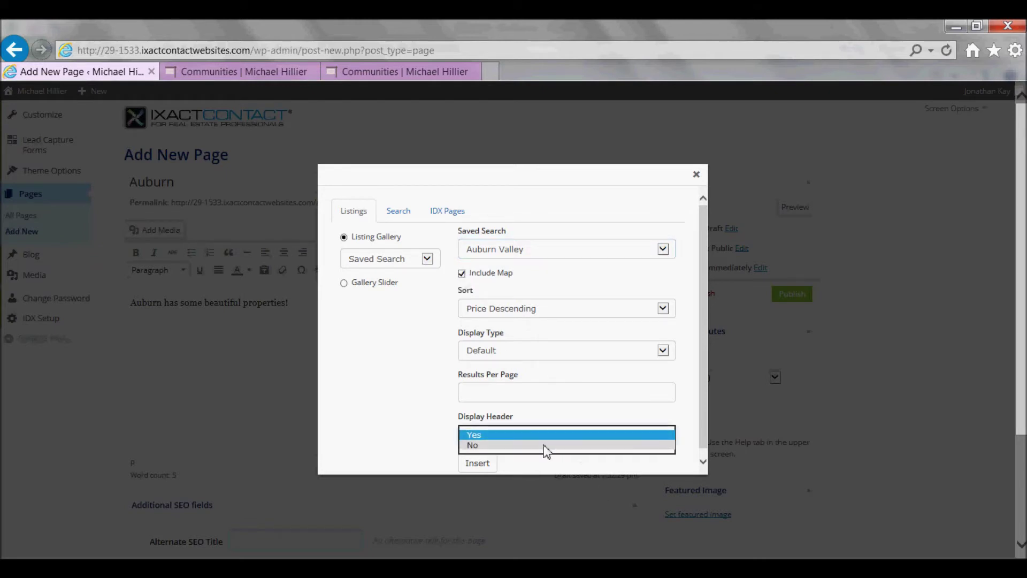
{"action": "left_click", "coordinate": [546, 451]}
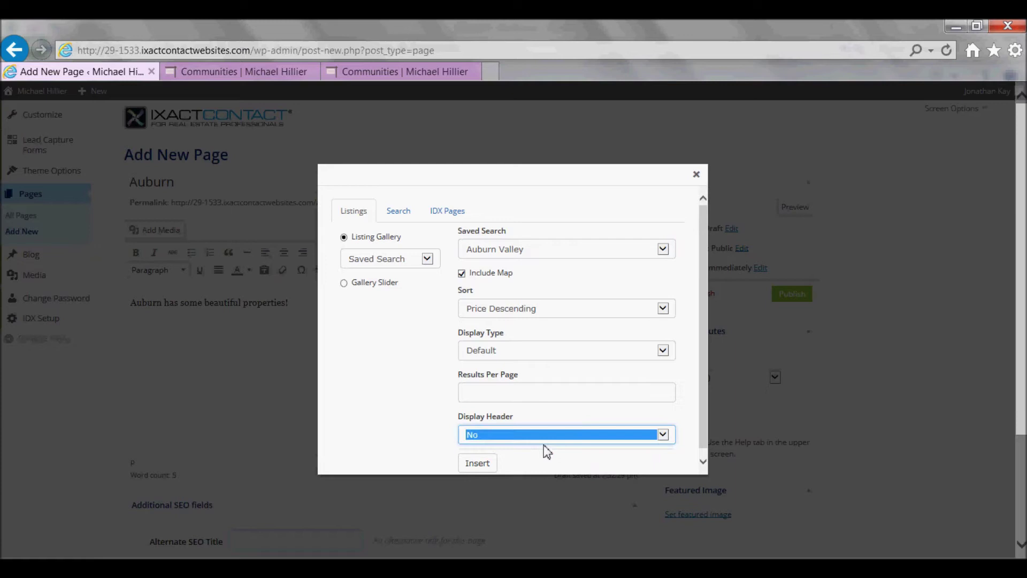
{"action": "left_click", "coordinate": [477, 464]}
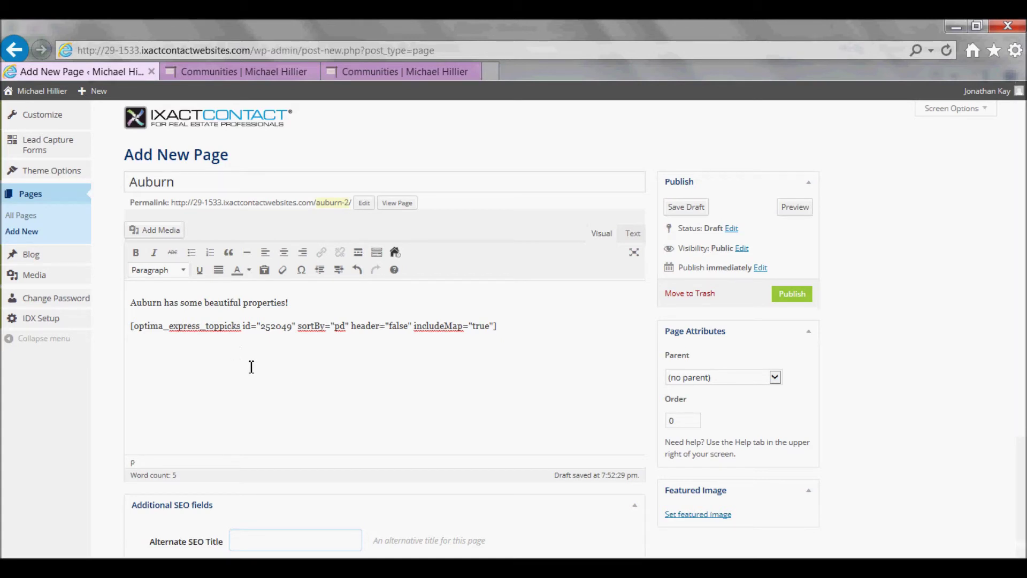
Set the Auburn page's parent to Communities.
{"action": "left_click", "coordinate": [741, 377]}
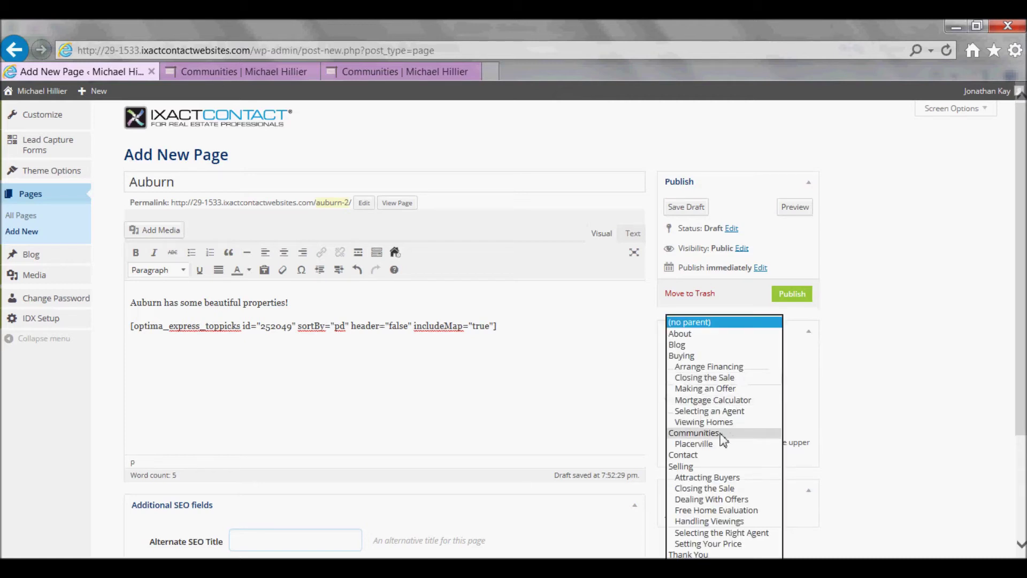
{"action": "left_click", "coordinate": [721, 434]}
{"action": "left_click_drag", "start_coordinate": [1022, 381], "coordinate": [1022, 491]}
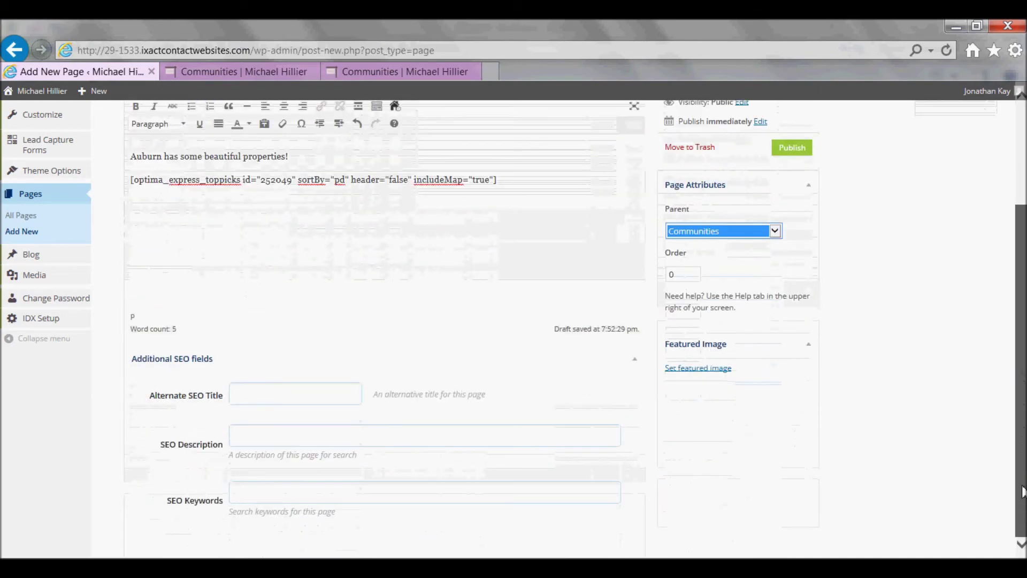
Upload office_auburn.jpg and set it as the Auburn page's featured image.
{"action": "left_click", "coordinate": [696, 369]}
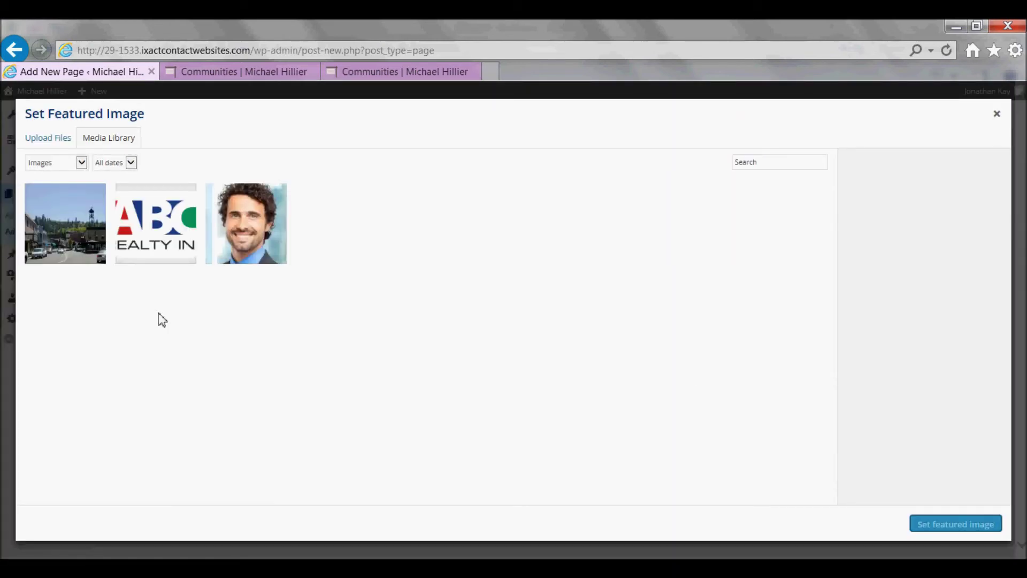
{"action": "left_click", "coordinate": [48, 138]}
{"action": "left_click", "coordinate": [515, 320]}
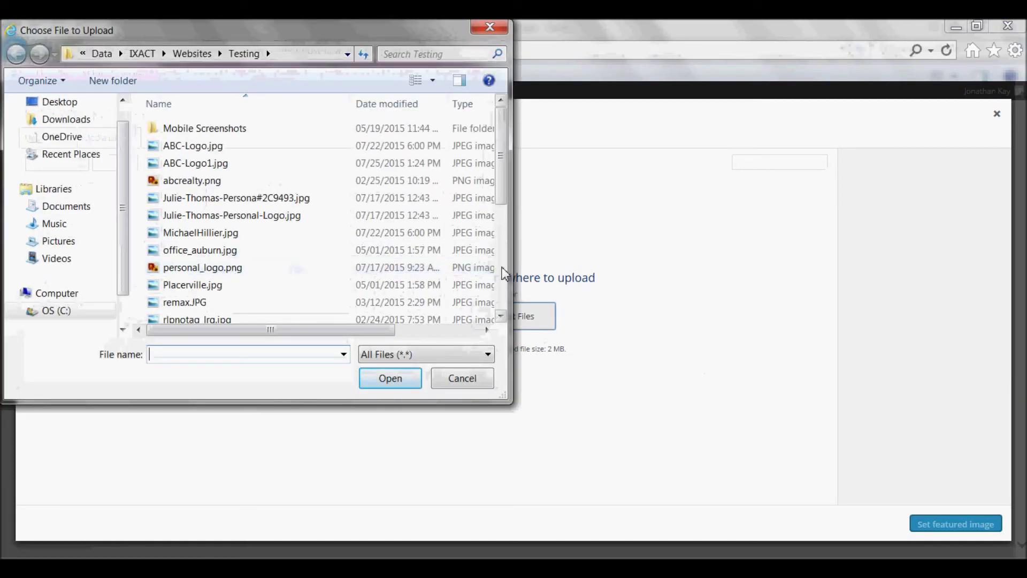
{"action": "left_click", "coordinate": [278, 250]}
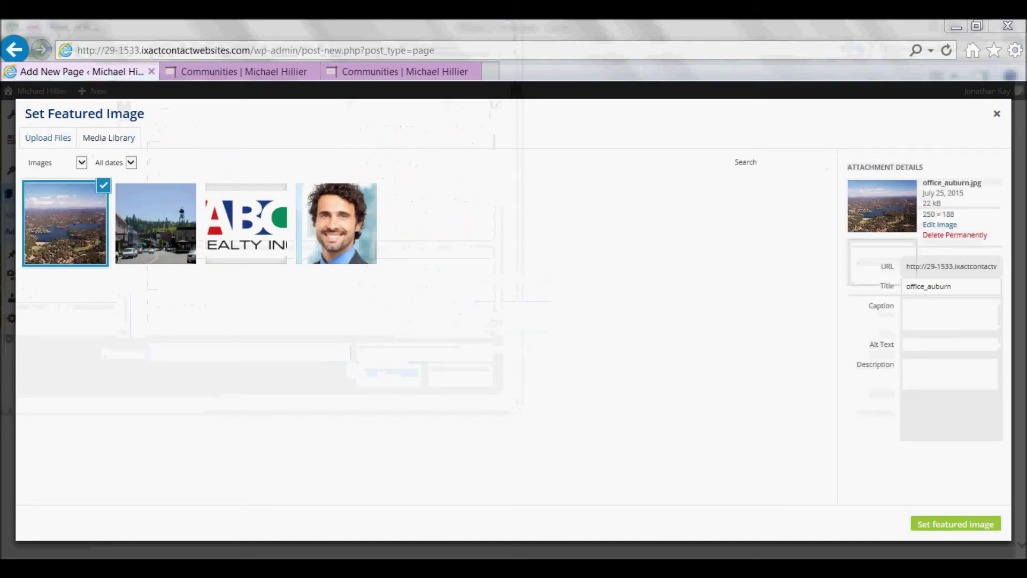
{"action": "left_click", "coordinate": [944, 532]}
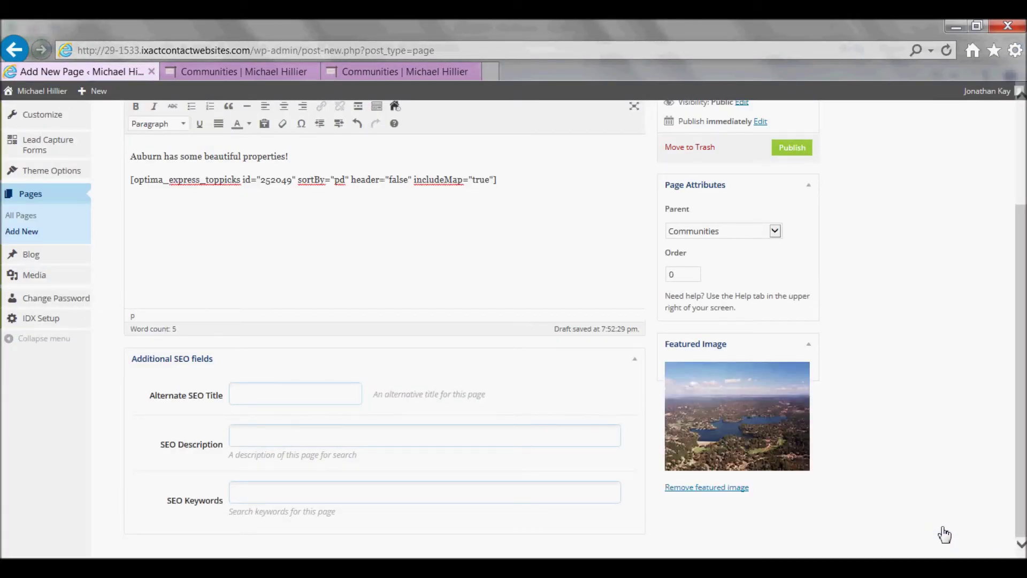
Review the Auburn page preview, then close it and return to the editor.
{"action": "scroll", "coordinate": [928, 222], "scroll_direction": "up", "scroll_amount": 3}
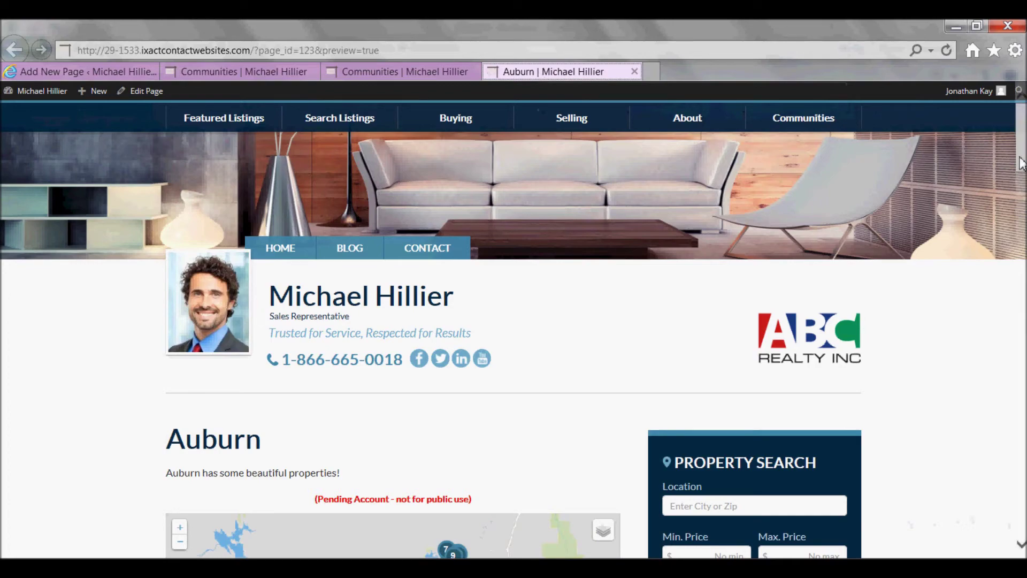
{"action": "scroll", "coordinate": [1022, 164], "scroll_direction": "down", "scroll_amount": 20}
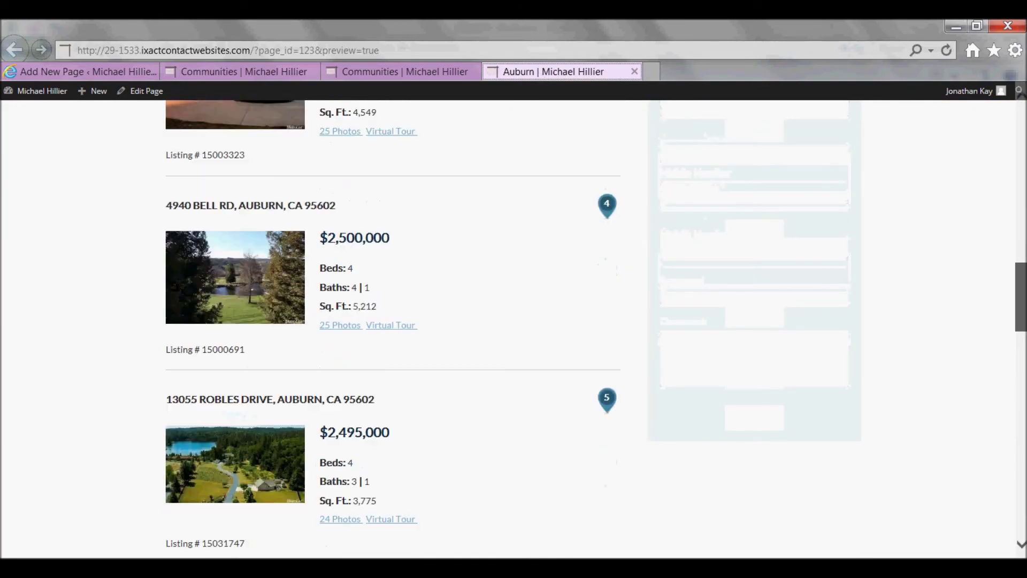
{"action": "scroll", "coordinate": [514, 321], "scroll_direction": "up", "scroll_amount": 20}
{"action": "left_click", "coordinate": [635, 71]}
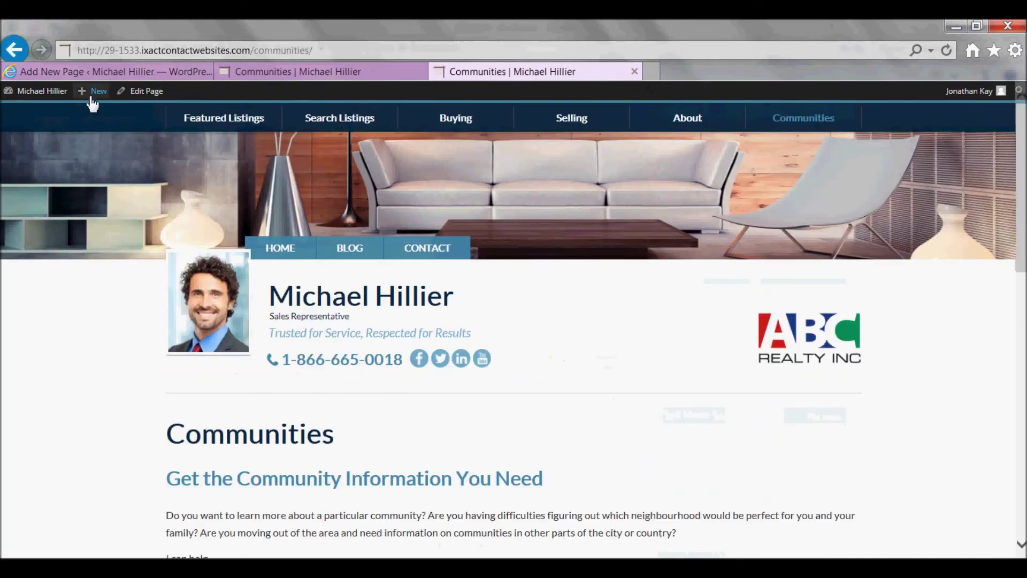
{"action": "left_click", "coordinate": [79, 74]}
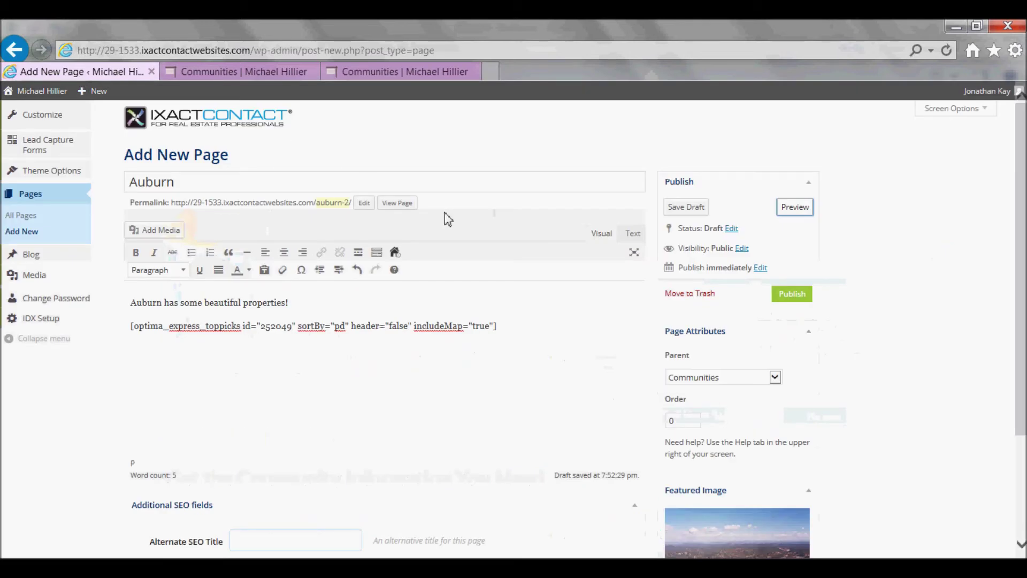
Publish the Auburn page and switch to the live Communities page.
{"action": "left_click", "coordinate": [793, 294]}
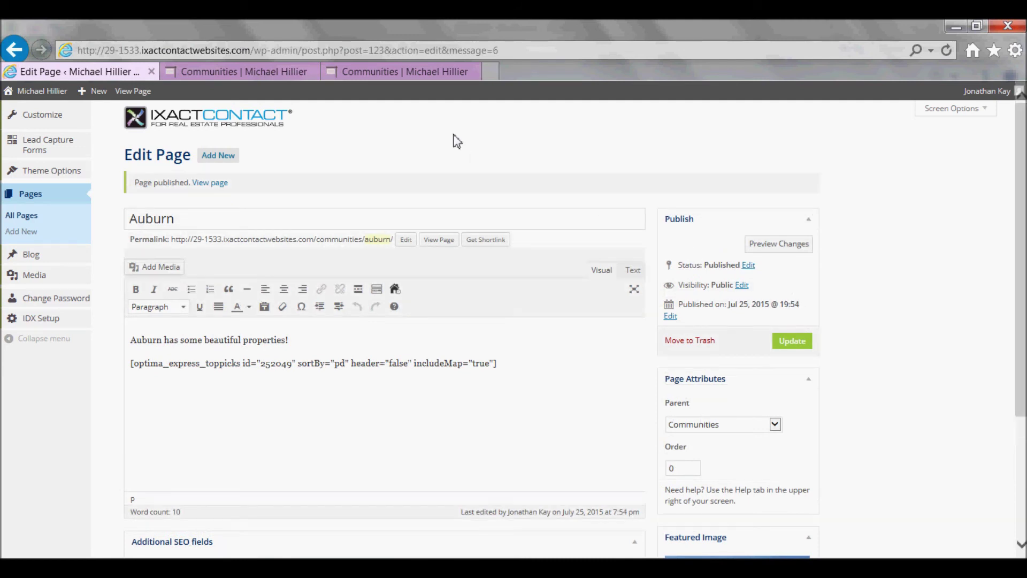
{"action": "left_click", "coordinate": [385, 75]}
{"action": "mouse_move", "coordinate": [804, 116]}
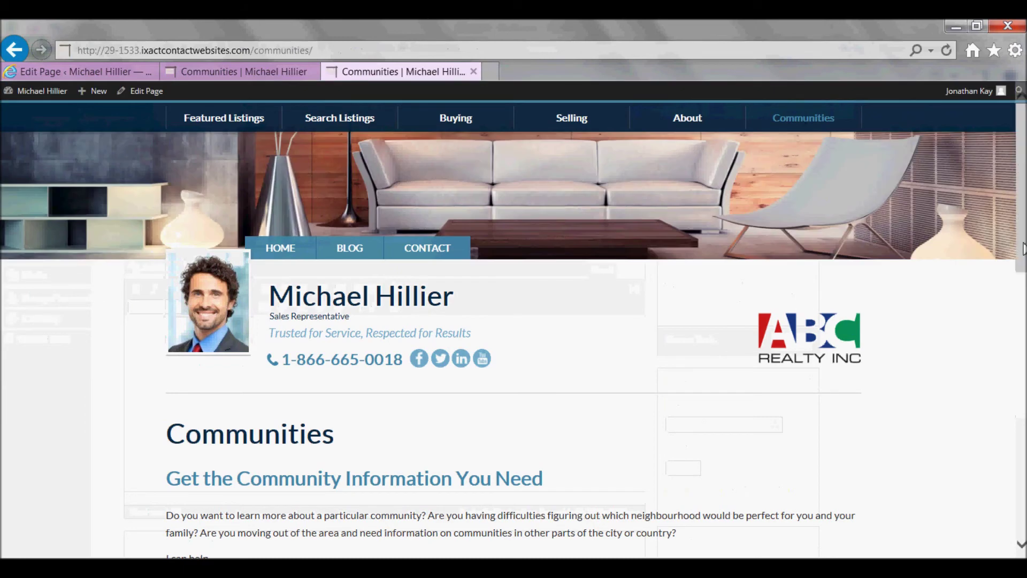
Scroll to the Auburn tile on the Communities page and open the Auburn page.
{"action": "left_click_drag", "start_coordinate": [1023, 233], "coordinate": [1023, 474]}
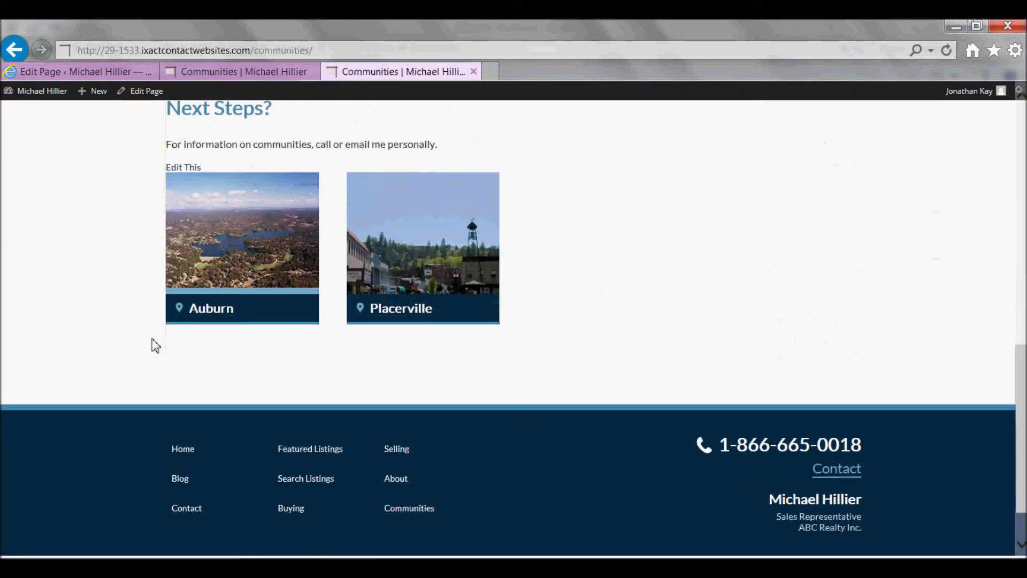
{"action": "left_click", "coordinate": [225, 241]}
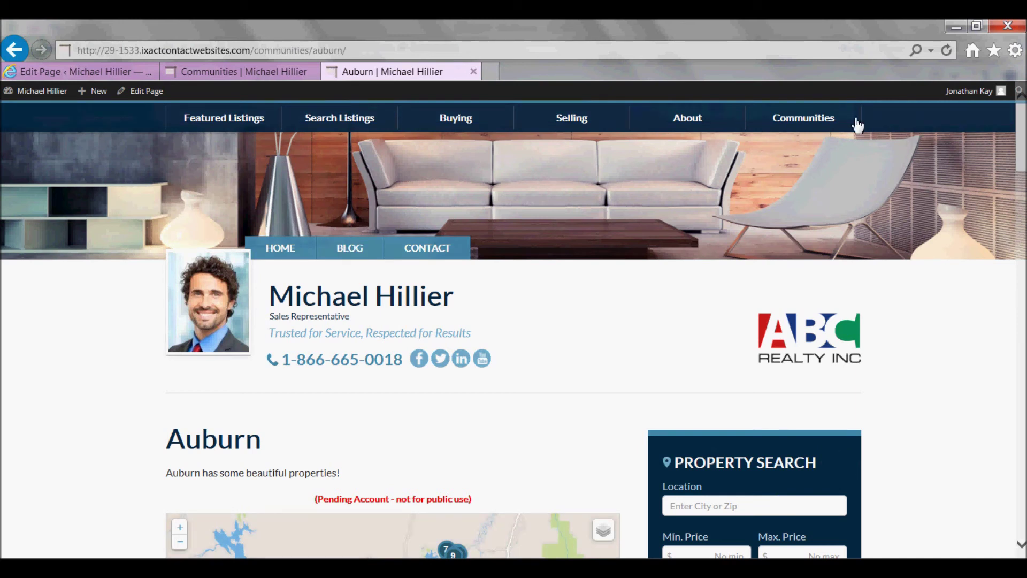
{"action": "mouse_move", "coordinate": [812, 122]}
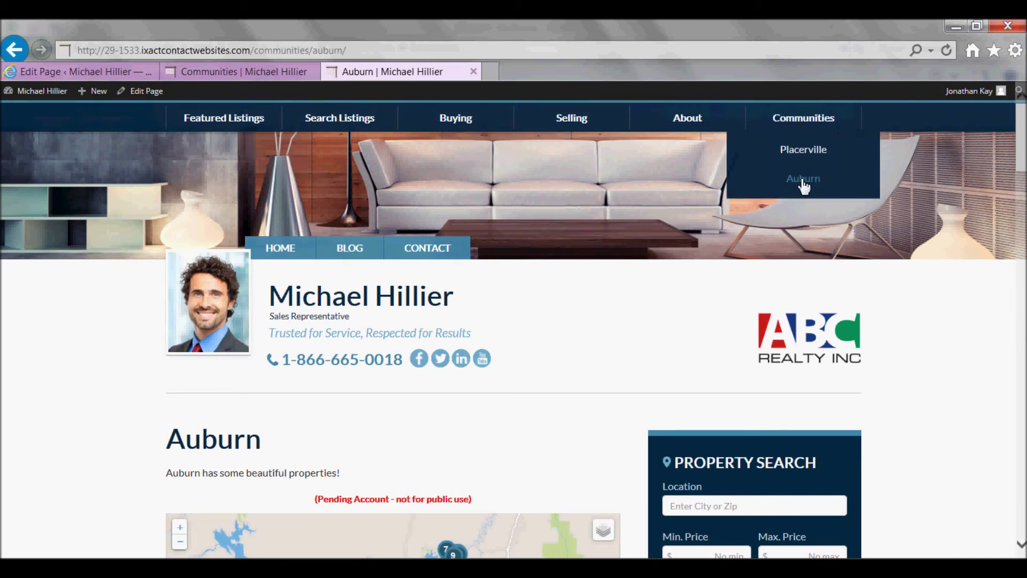